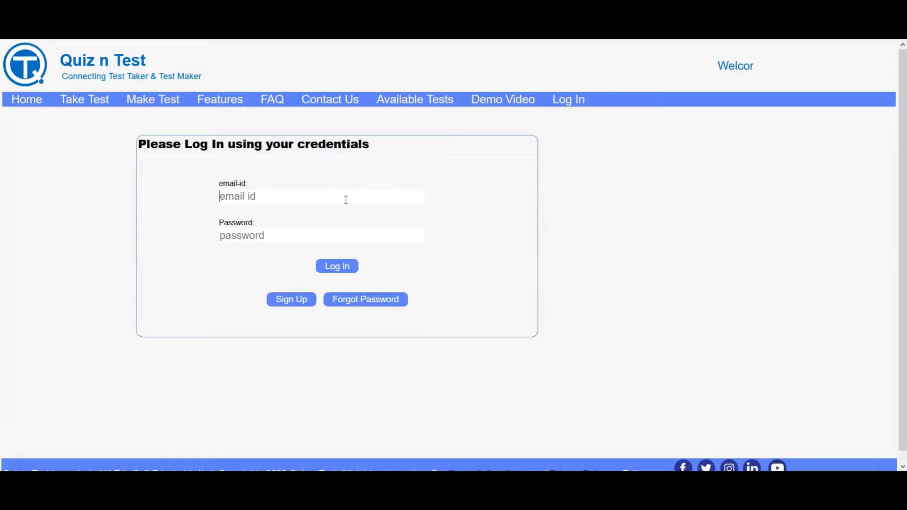
Log in to Quiz n Test using the saved demo account from the browser's suggestions.
text(demo)
key(Down)
key(Down)
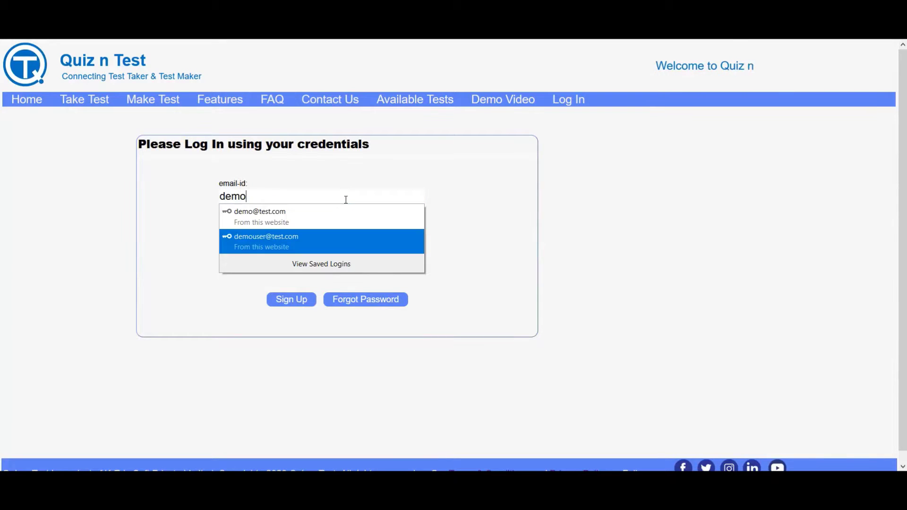
key(Return)
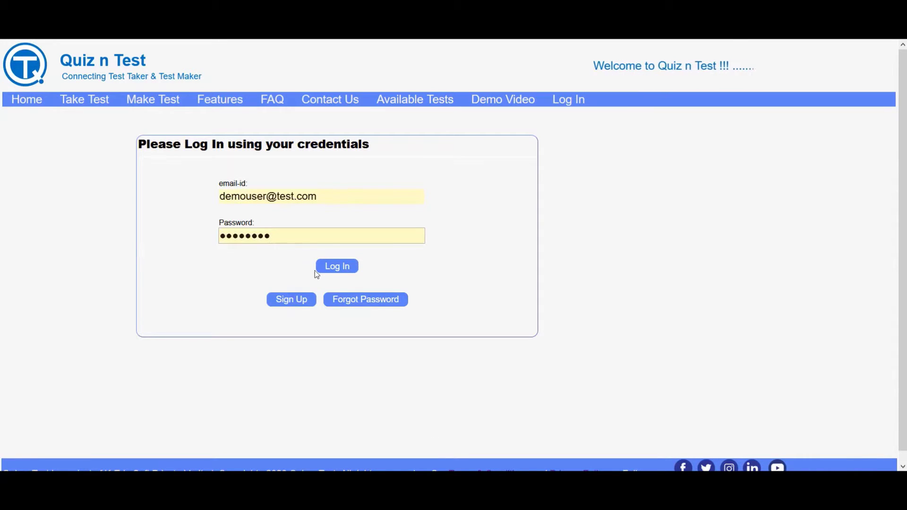
click(338, 267)
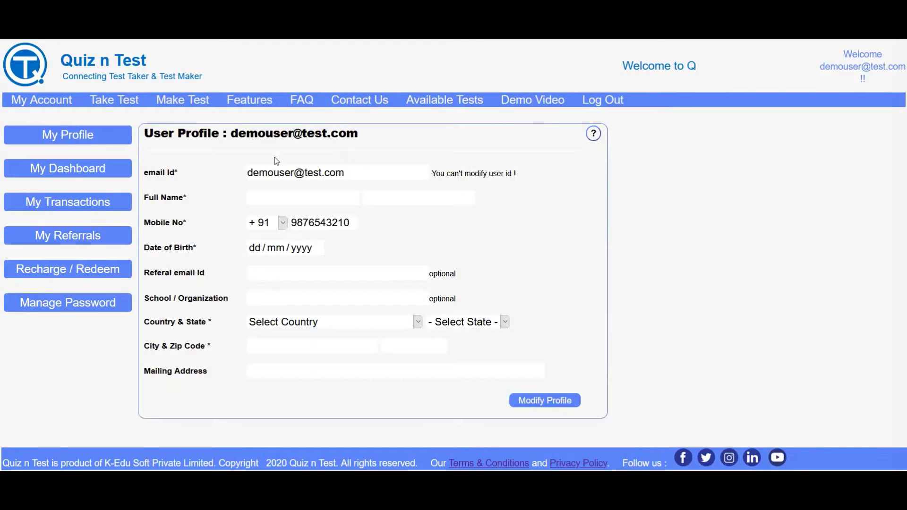
Go to Make Test to bring up the Create Your Test page.
click(182, 99)
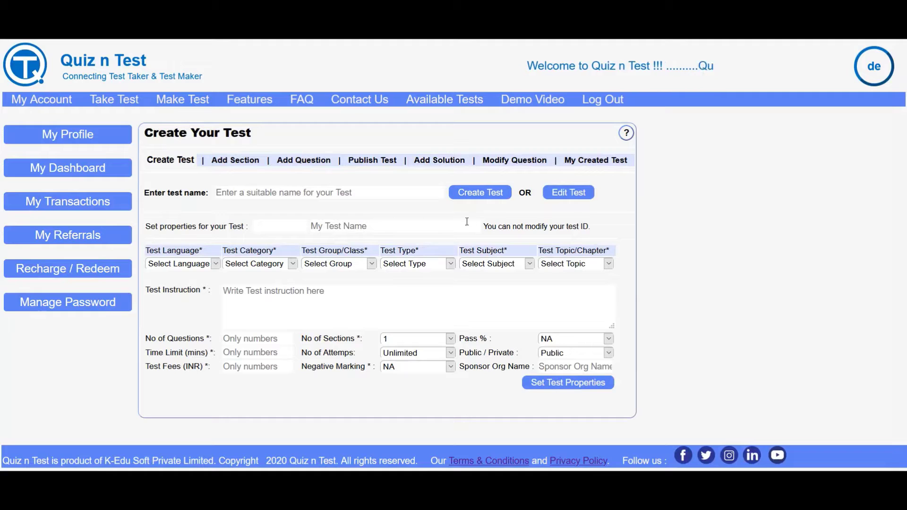
Name the new test 'My first Demo Test' and create it.
click(358, 194)
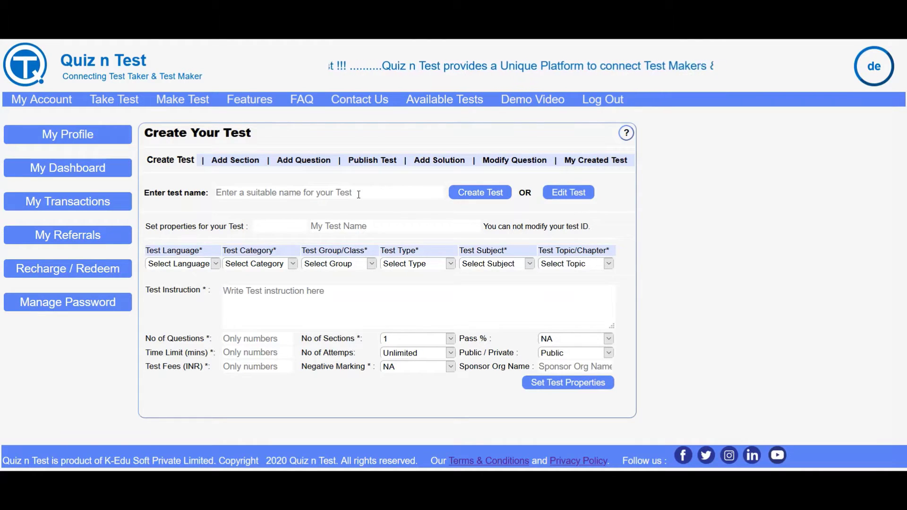
click(358, 194)
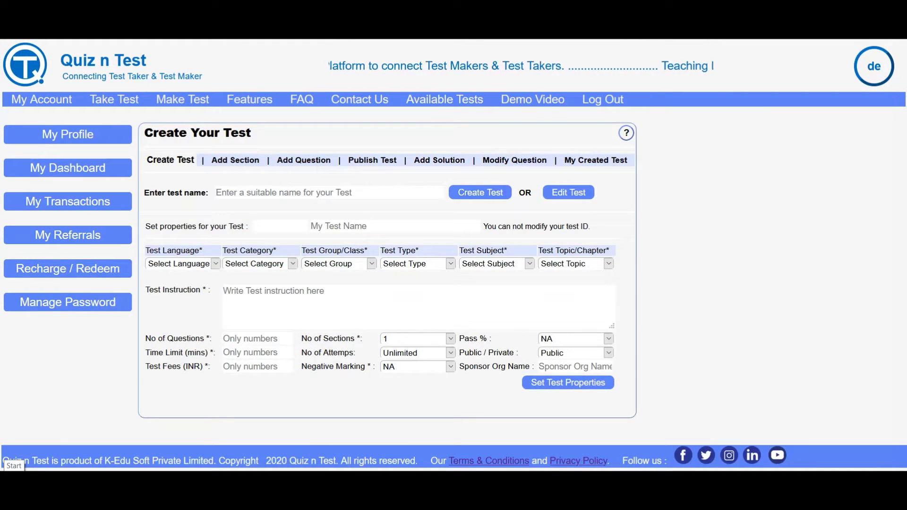
text(My)
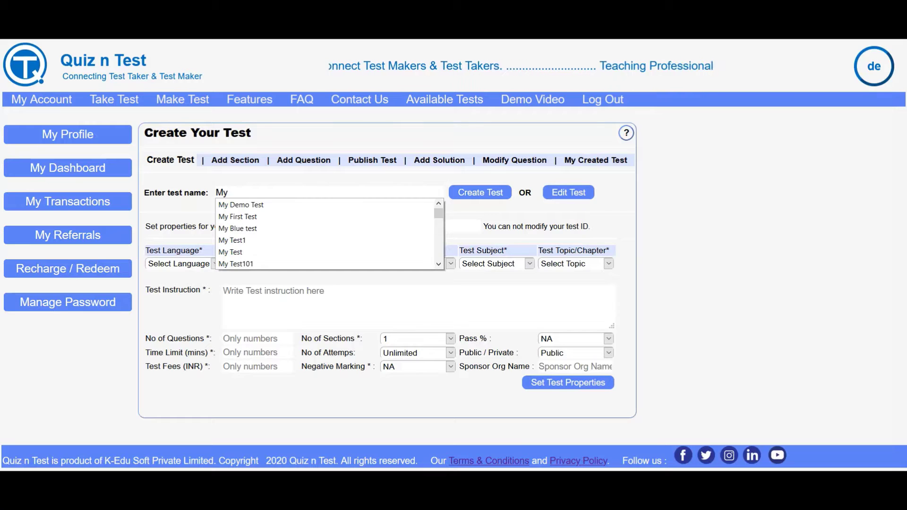
text( first)
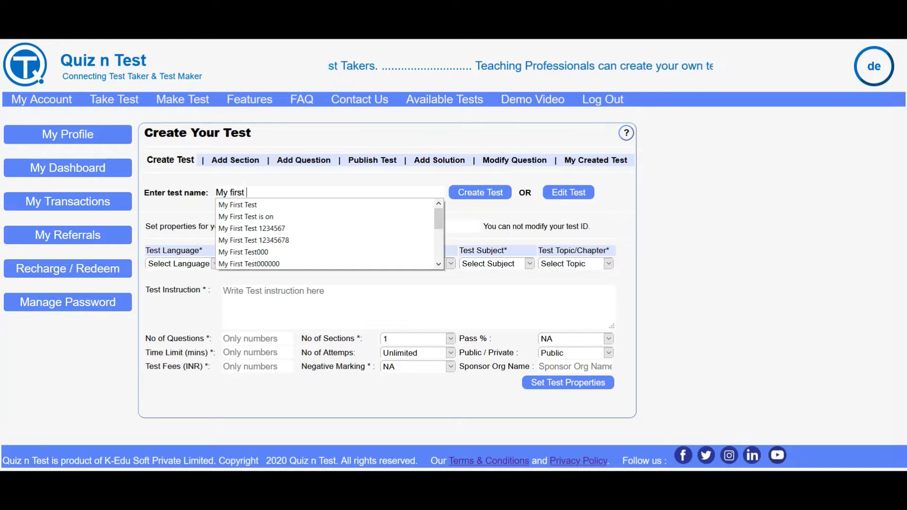
text( Test)
key(BackSpace)
key(BackSpace)
key(BackSpace)
key(BackSpace)
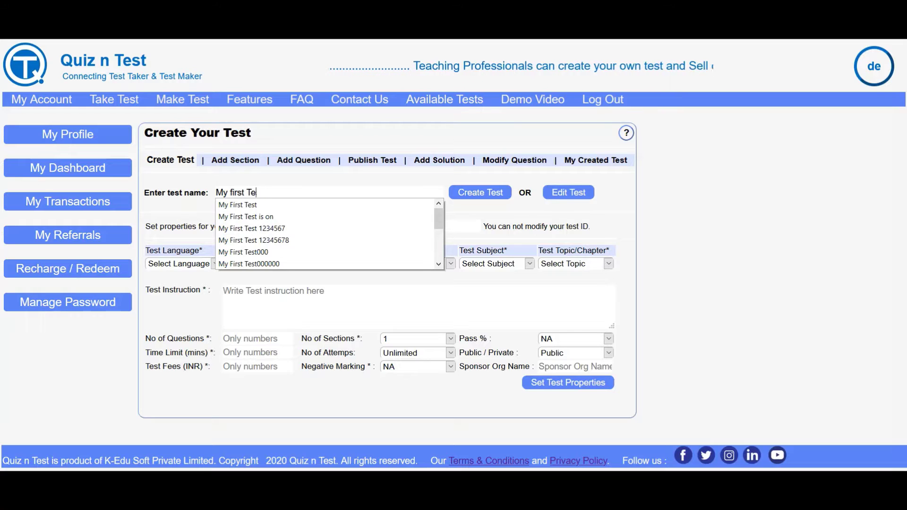
text(Demo Test)
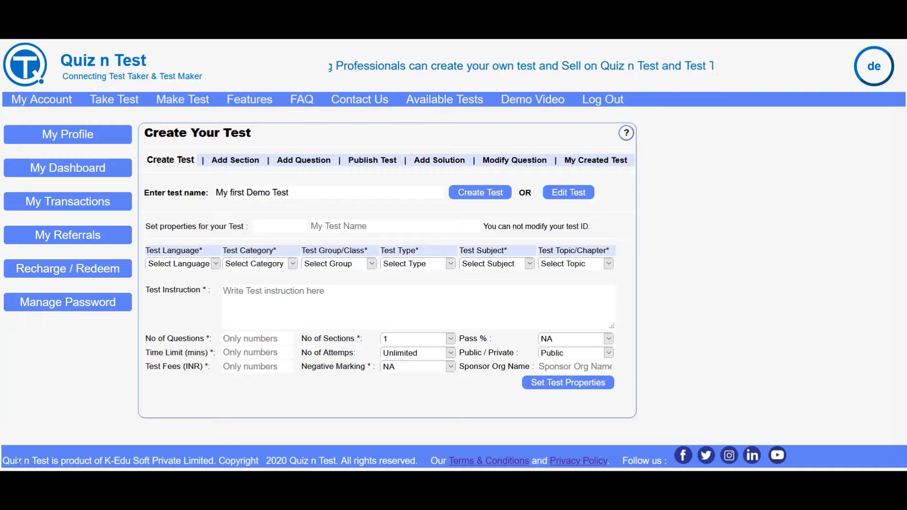
click(482, 196)
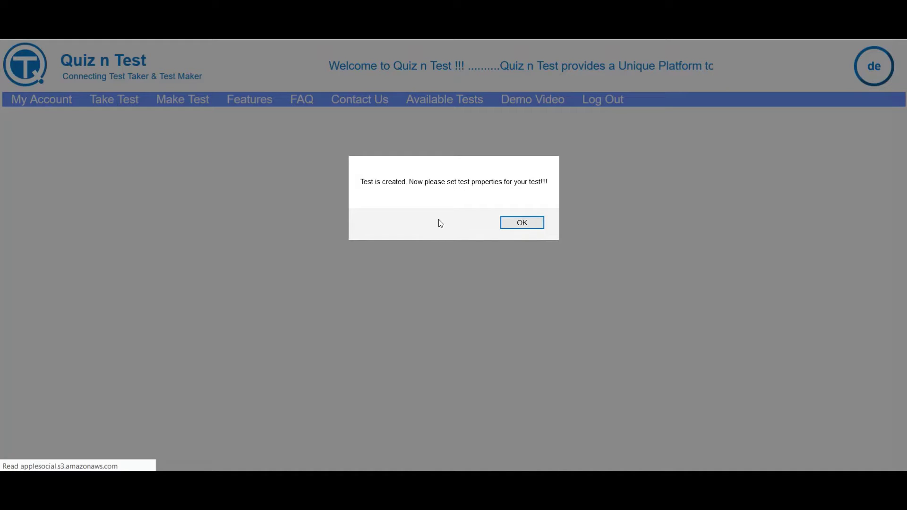
Dismiss the 'Test is created' alert to reach the test properties form.
click(520, 223)
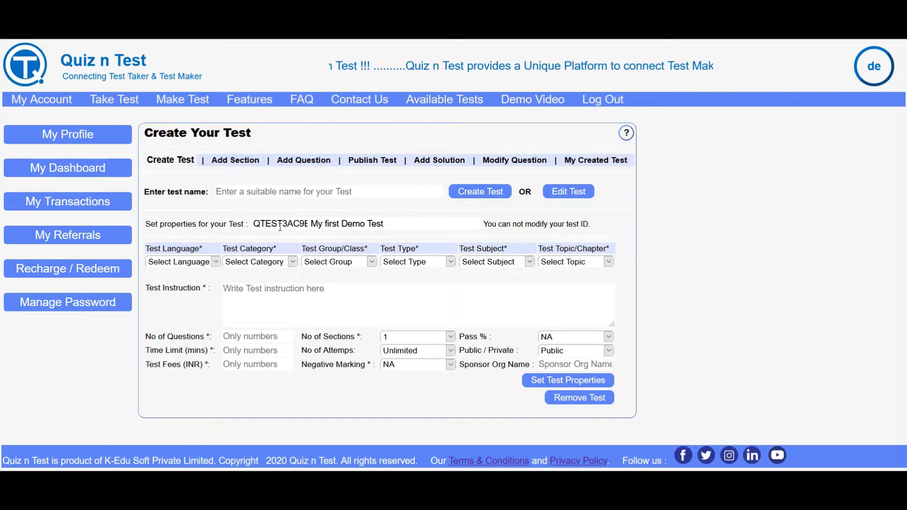
Set the test language to English, category to School Test and group to Class 8.
click(199, 263)
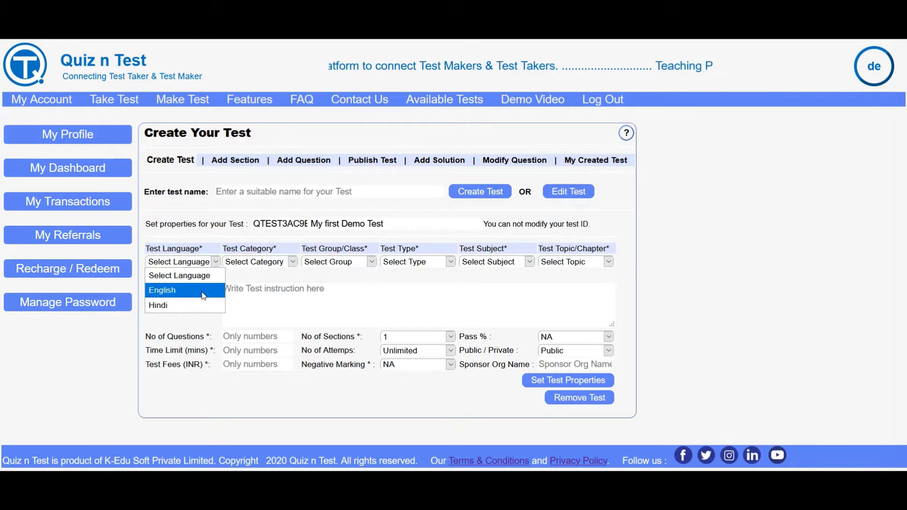
click(203, 290)
click(282, 263)
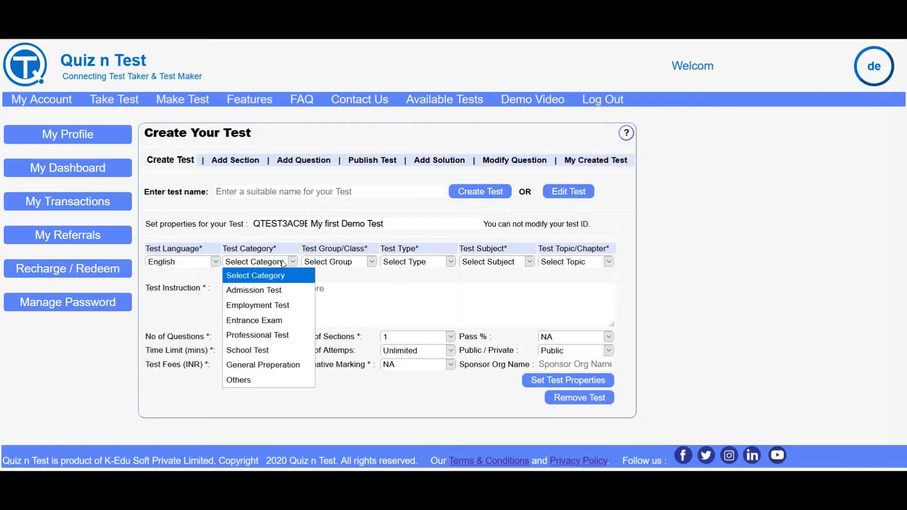
click(266, 367)
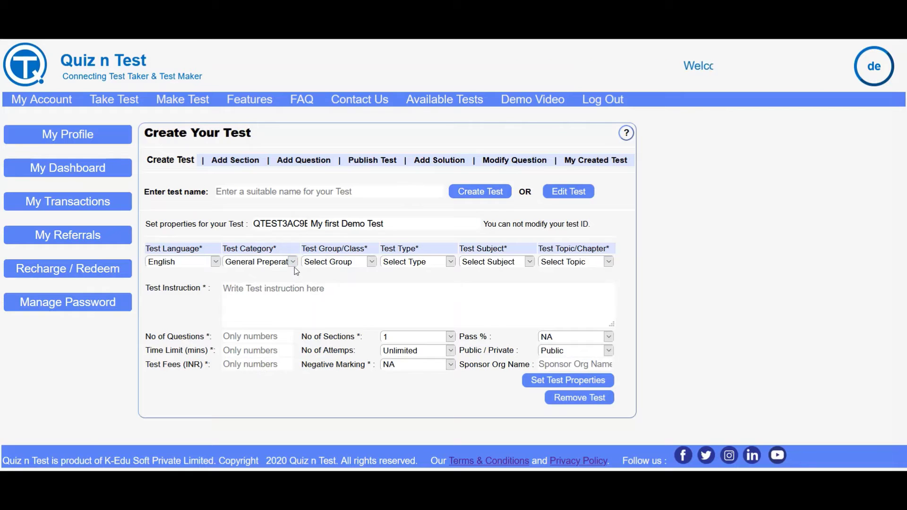
click(367, 263)
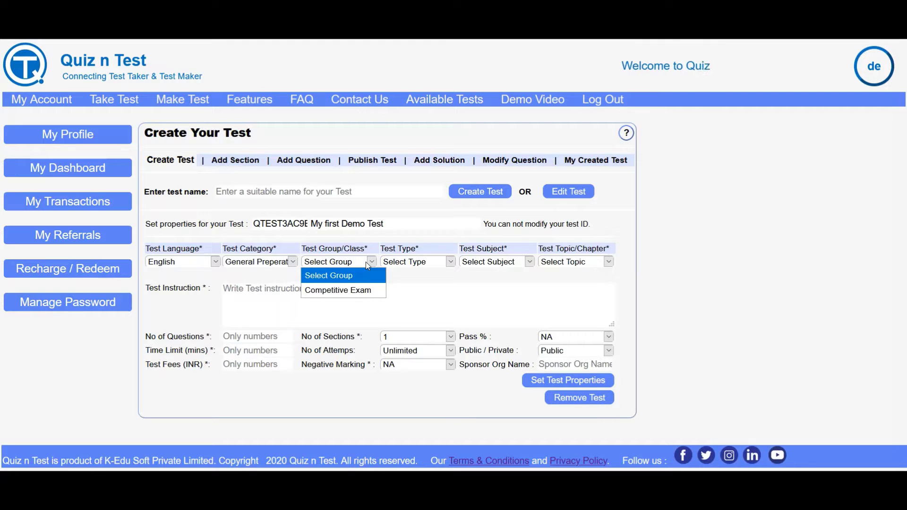
click(289, 263)
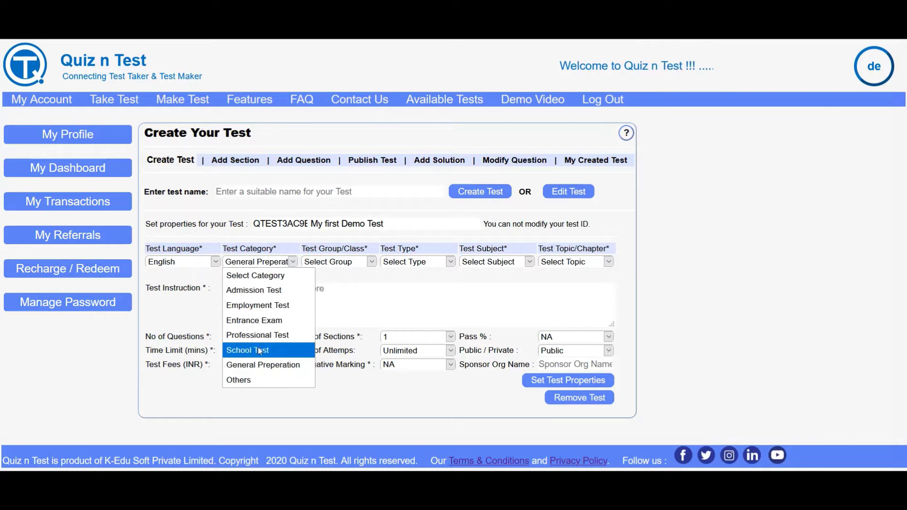
click(257, 349)
click(350, 263)
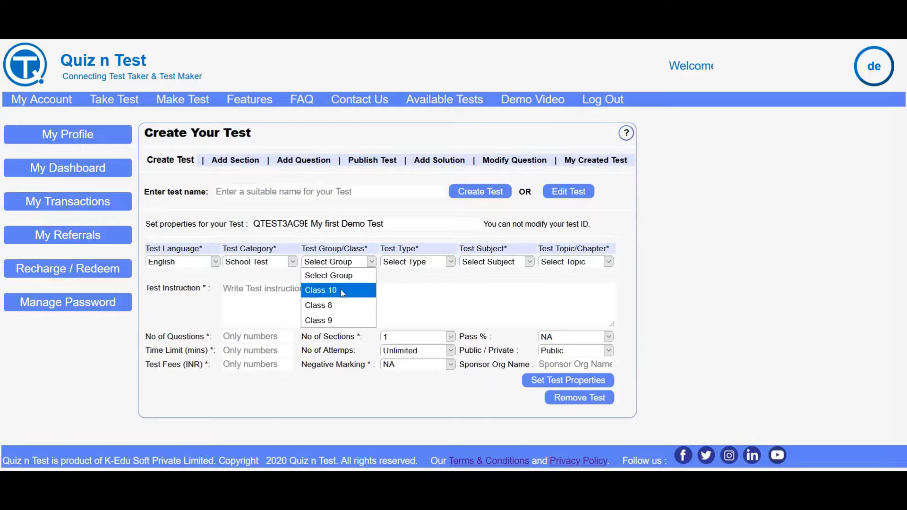
click(336, 305)
Set the test type to Subject Test, subject to Maths and topic to All Topics.
click(438, 262)
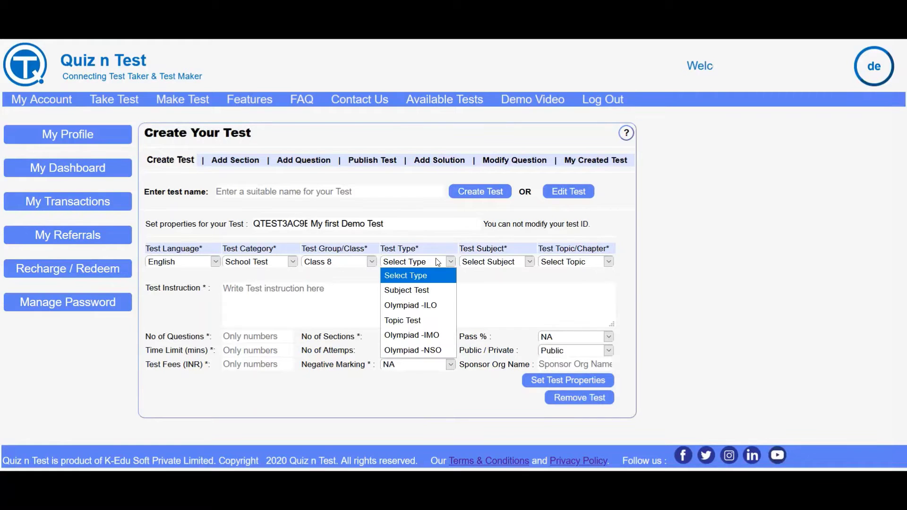
click(431, 290)
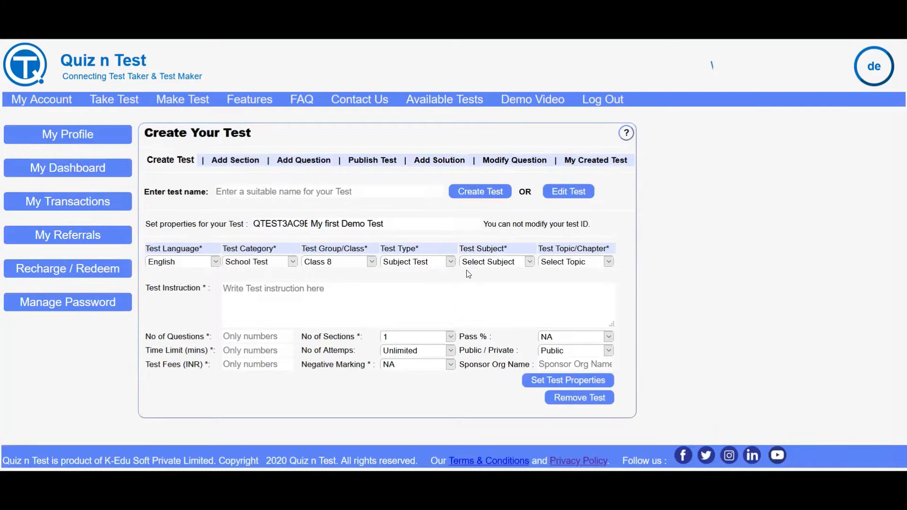
click(506, 263)
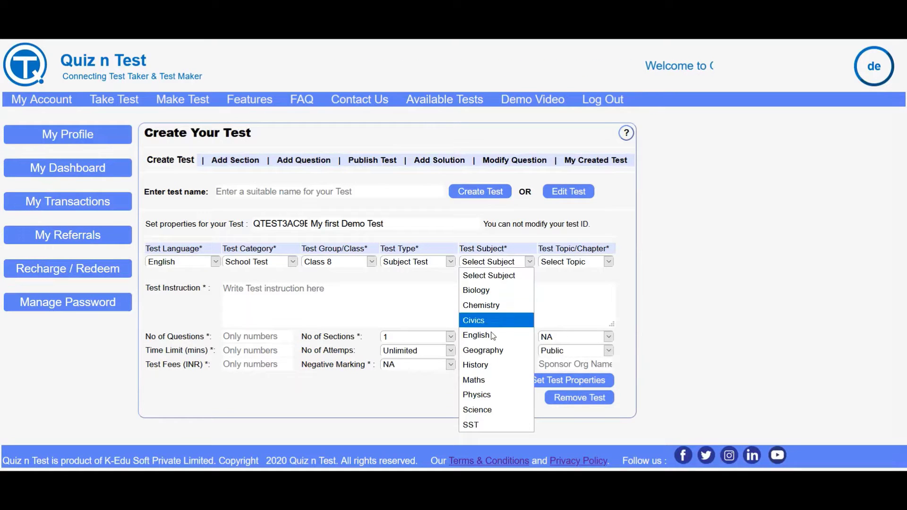
click(502, 379)
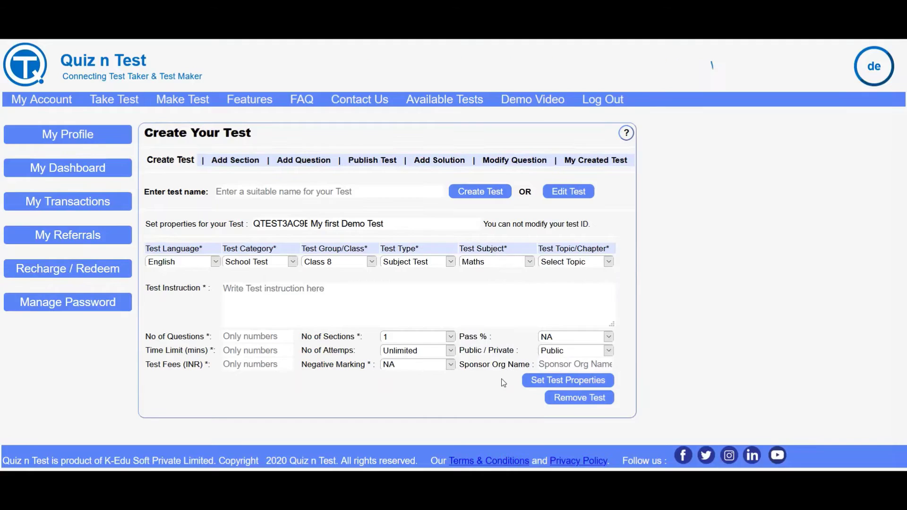
click(579, 264)
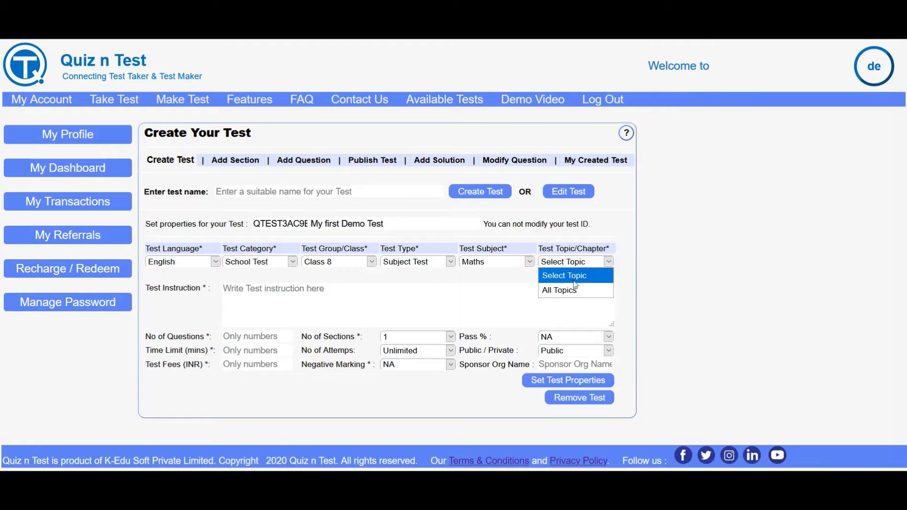
click(573, 290)
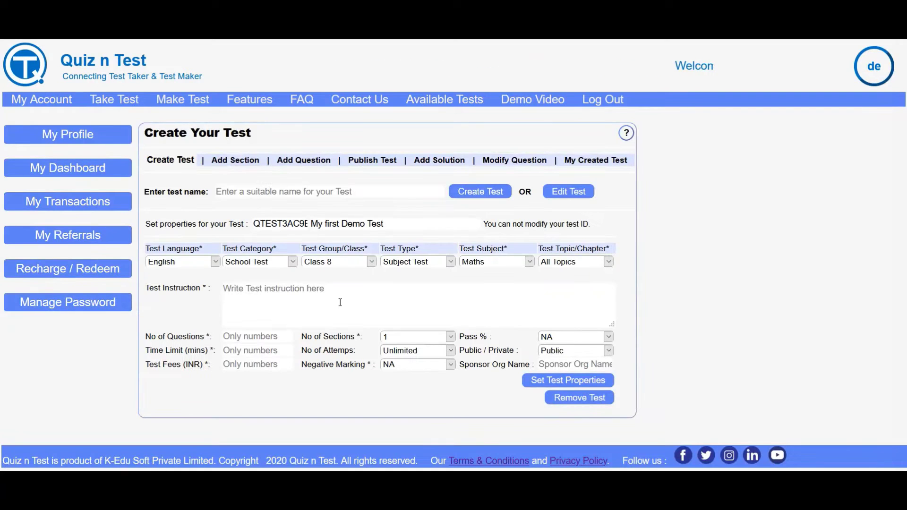
click(312, 300)
Enter instructions 'This test is for demo purpose', 10 questions, and keep pass percentage NA.
text(This )
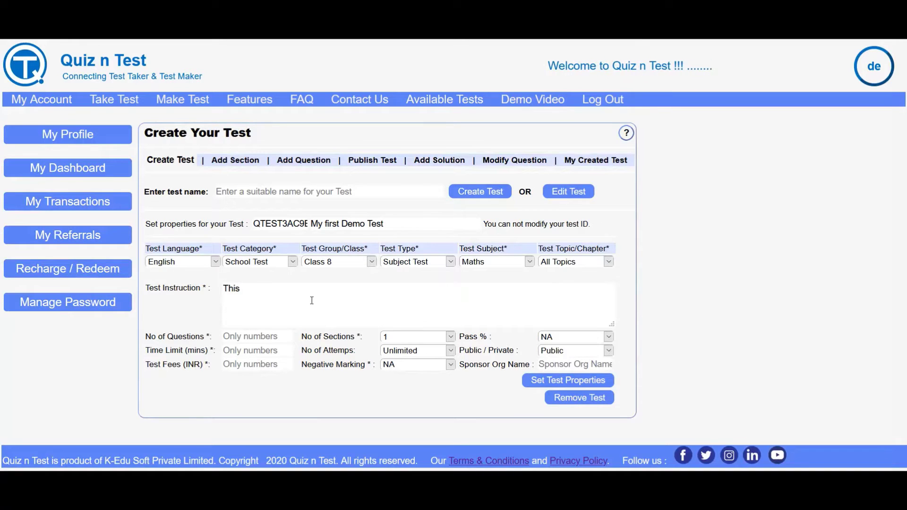
text(test )
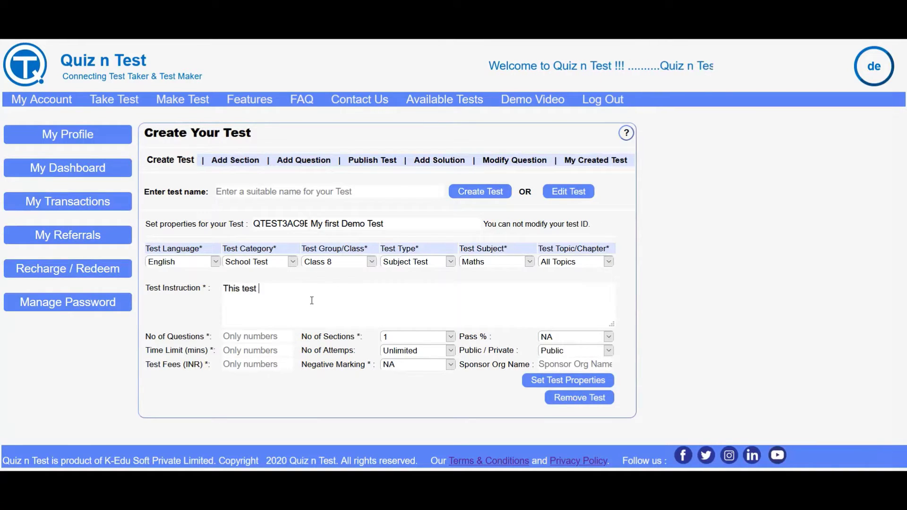
text(is for demo)
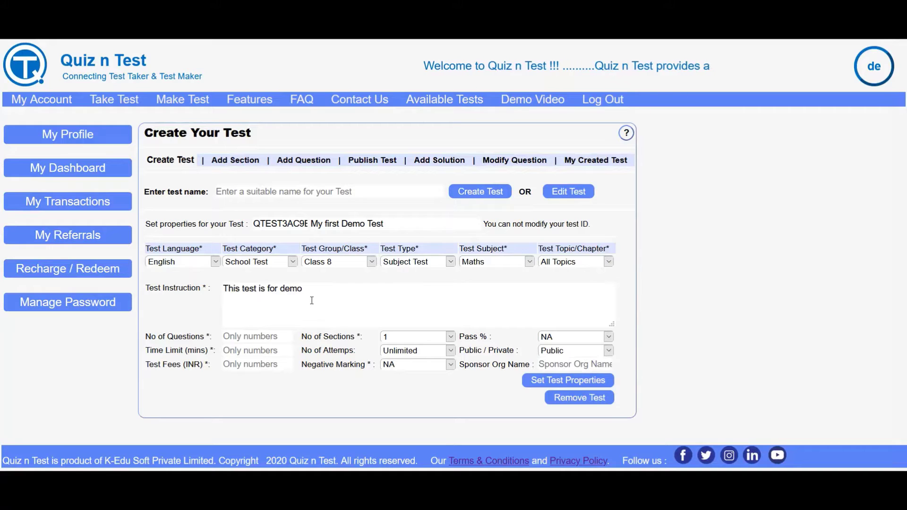
text( purpose)
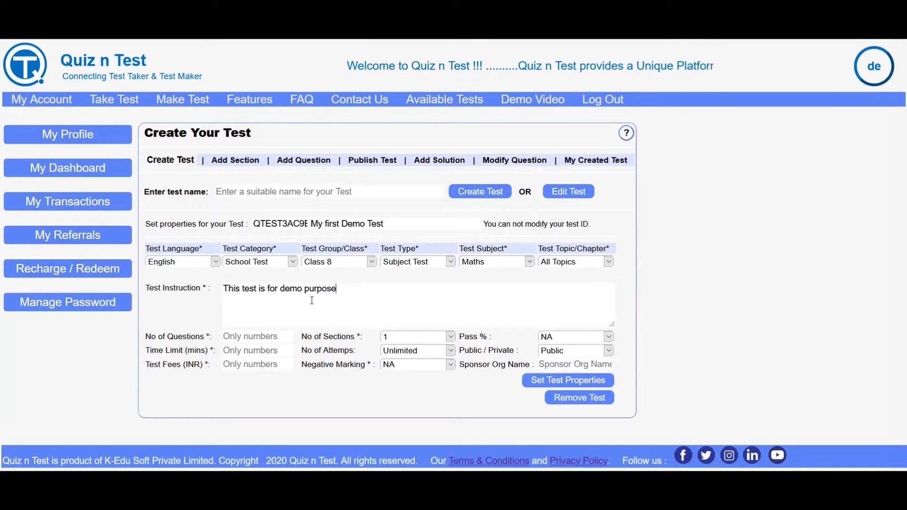
click(274, 335)
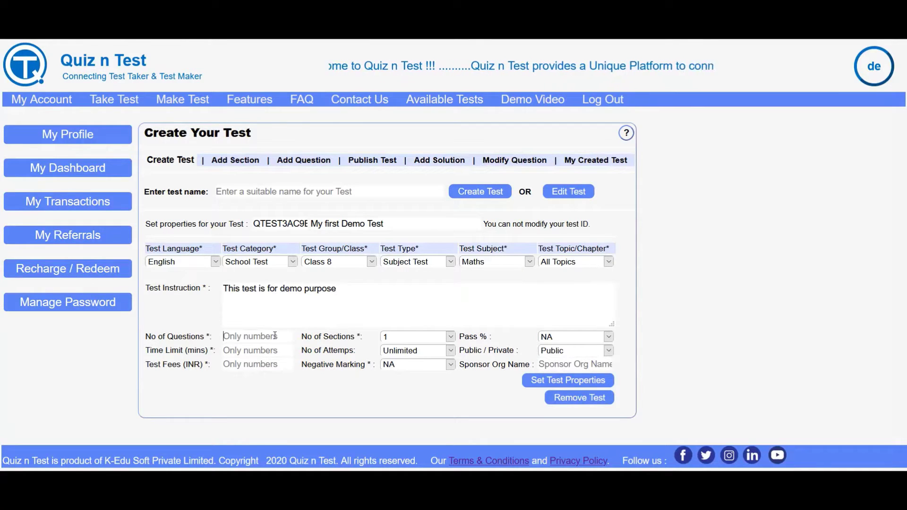
text(10)
key(Tab)
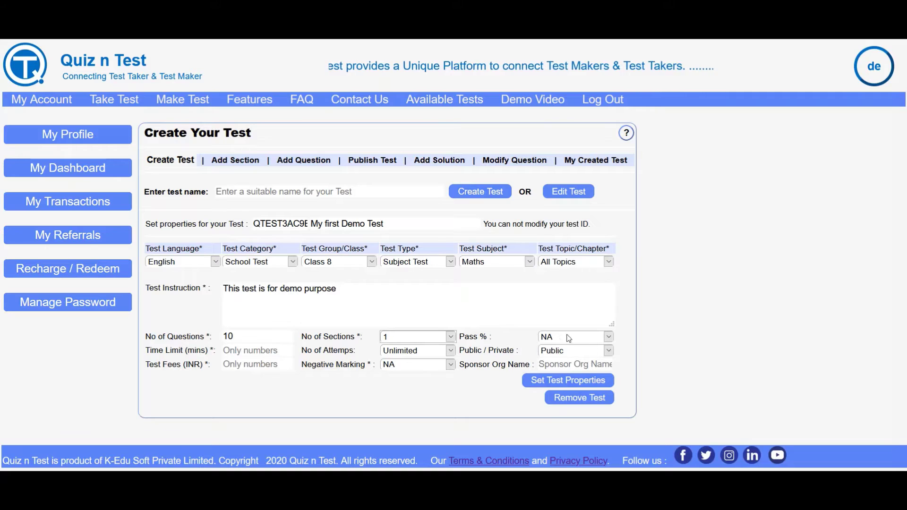
click(603, 341)
click(605, 341)
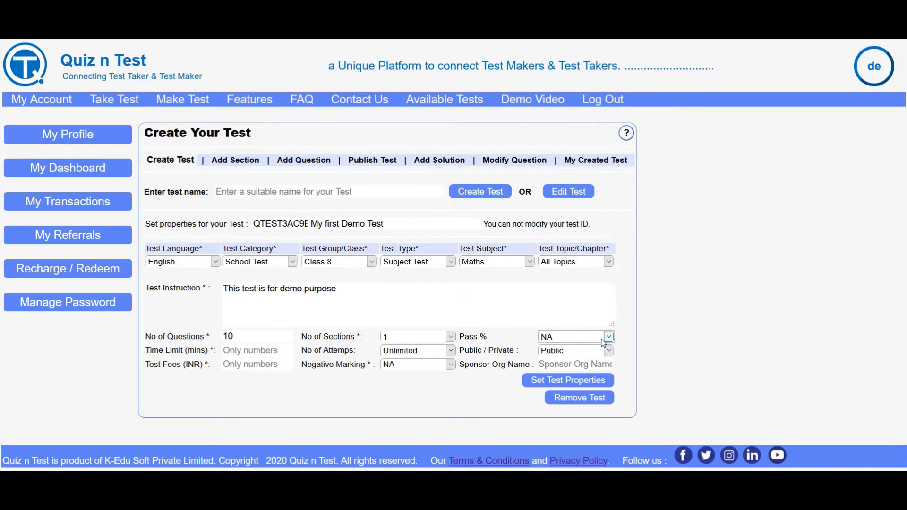
Set a 10-minute time limit, keep attempts Unlimited and the test Public.
click(252, 351)
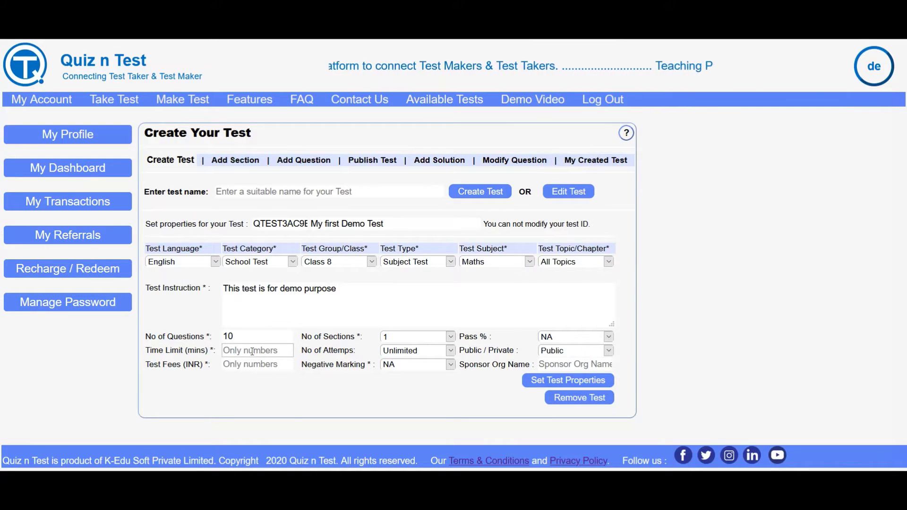
text(10)
key(Tab)
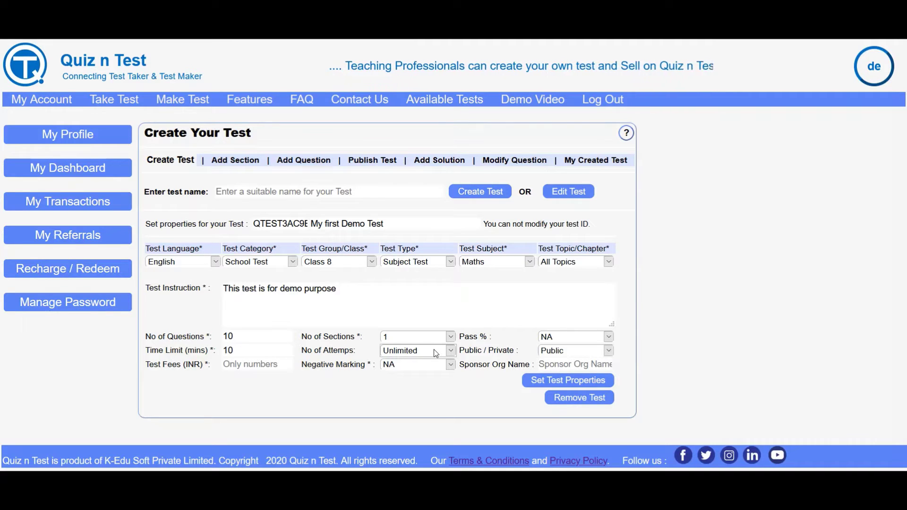
click(434, 353)
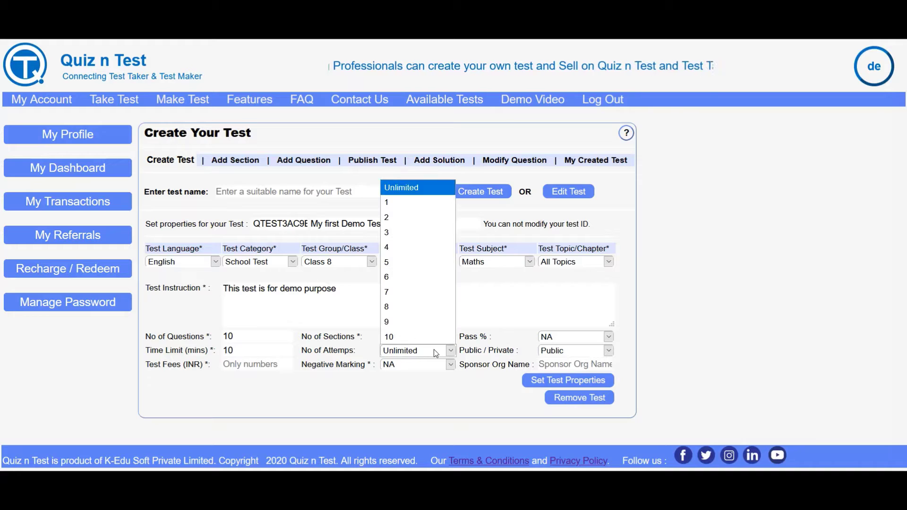
click(433, 350)
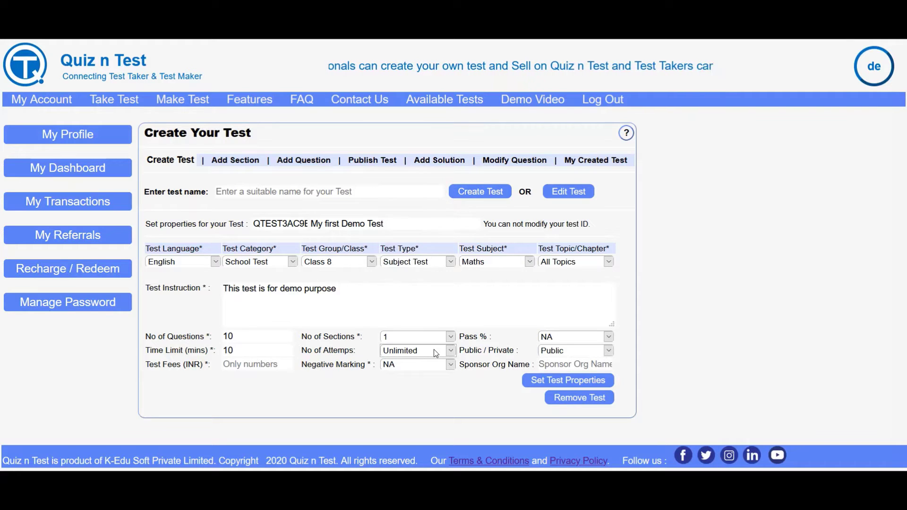
click(591, 354)
click(591, 355)
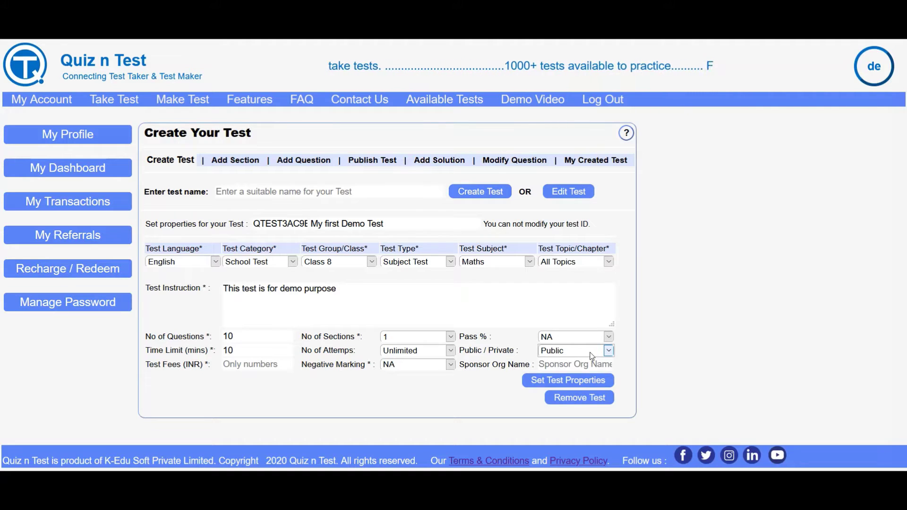
Set the test fee to 5 INR, keep negative marking NA, and save the properties.
click(267, 361)
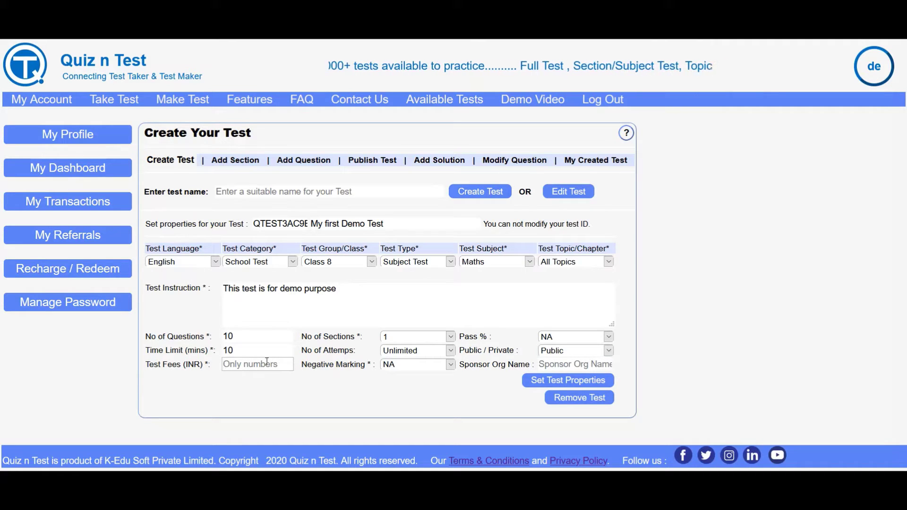
text(0)
key(BackSpace)
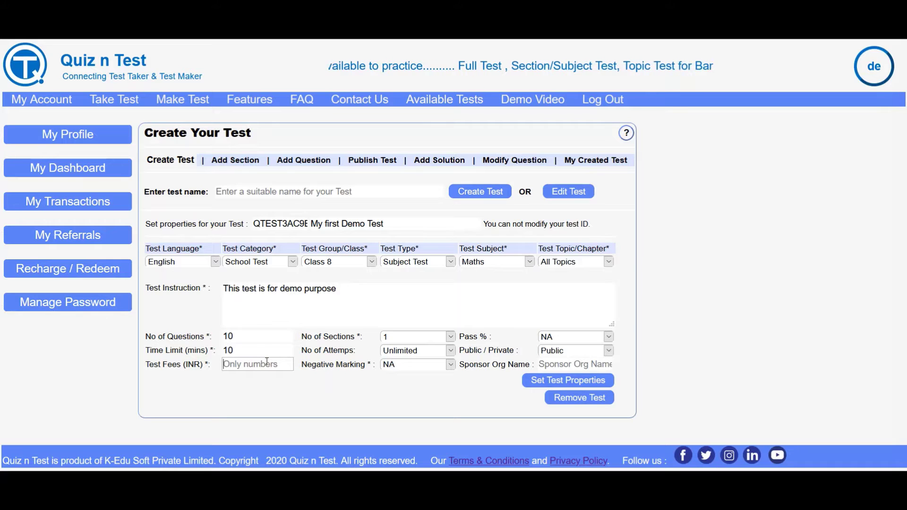
text(5)
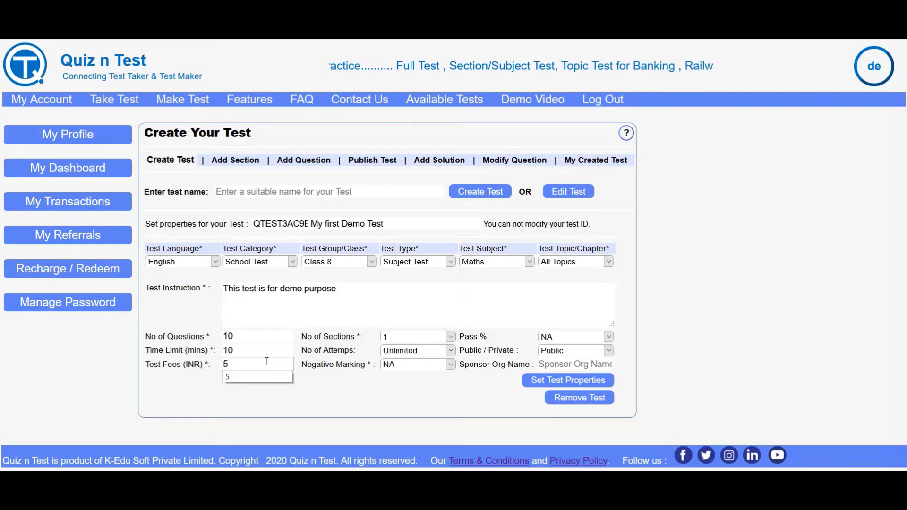
click(355, 388)
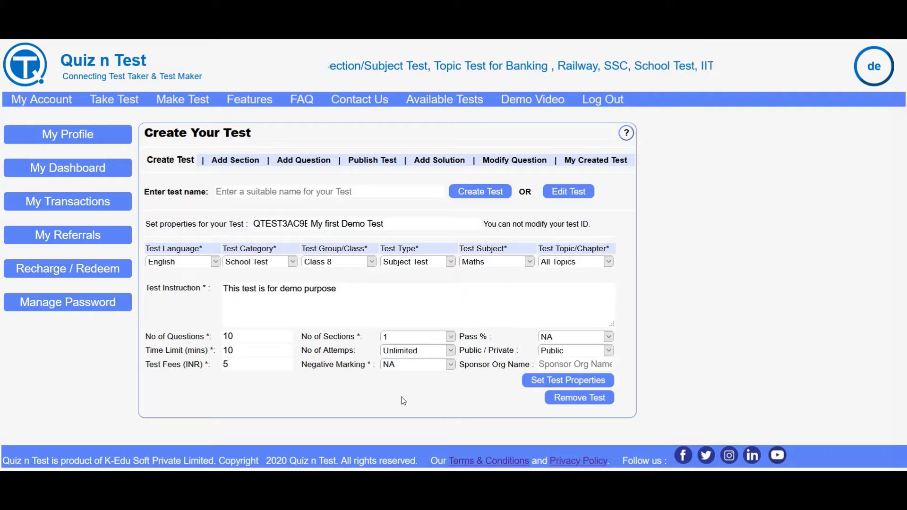
click(435, 368)
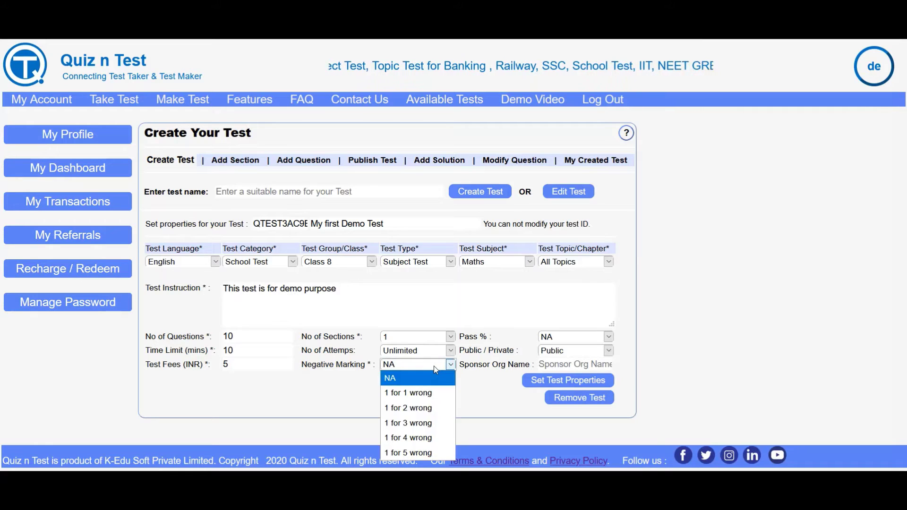
click(434, 368)
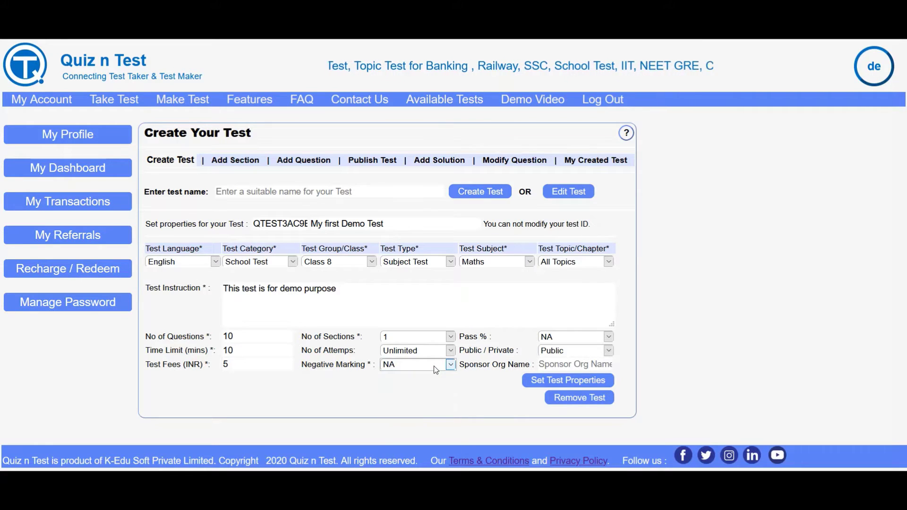
click(554, 365)
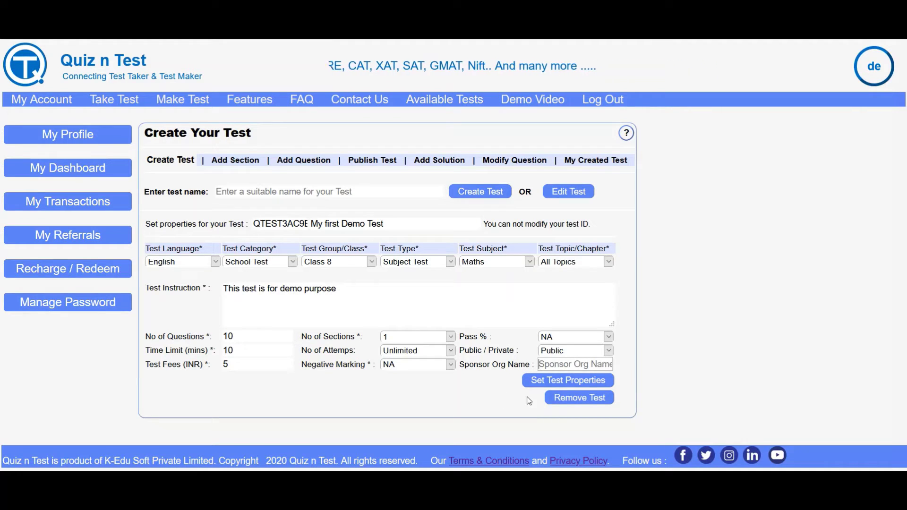
click(533, 384)
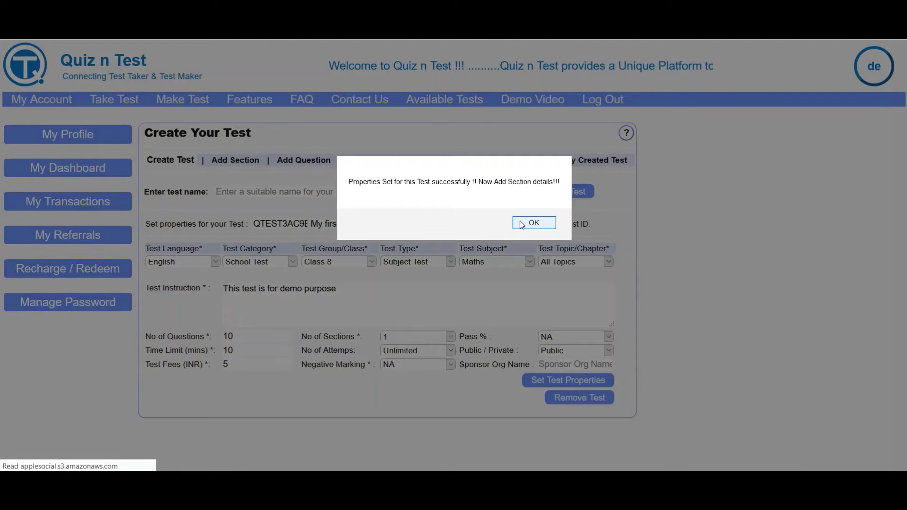
Acknowledge the success alert to open the Add Section Details page.
click(533, 223)
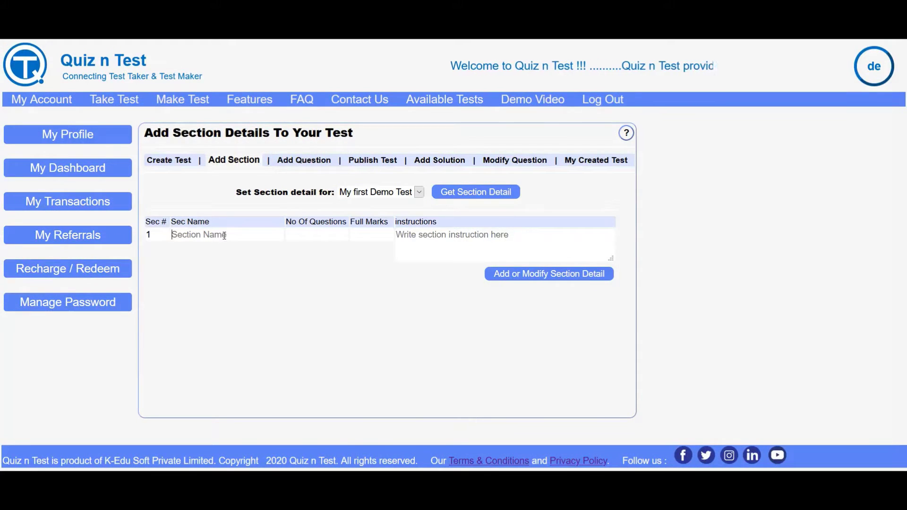
Name section 1 'maths' with 10 questions and 10 full marks.
click(224, 235)
text(maths)
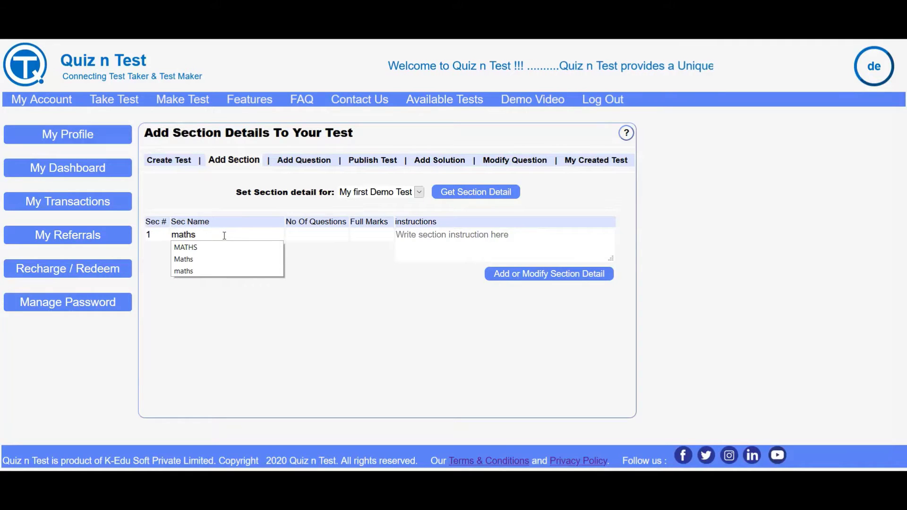
key(Tab)
text(10)
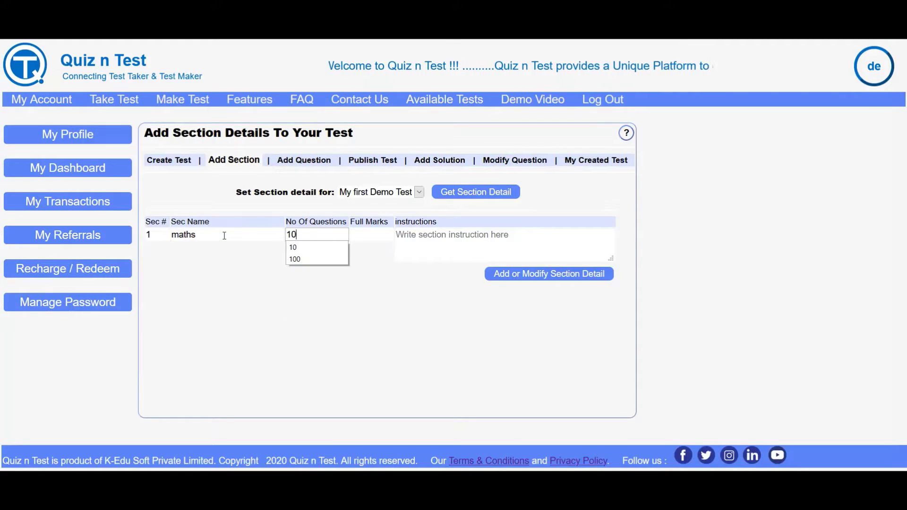
key(Tab)
text(10)
key(Tab)
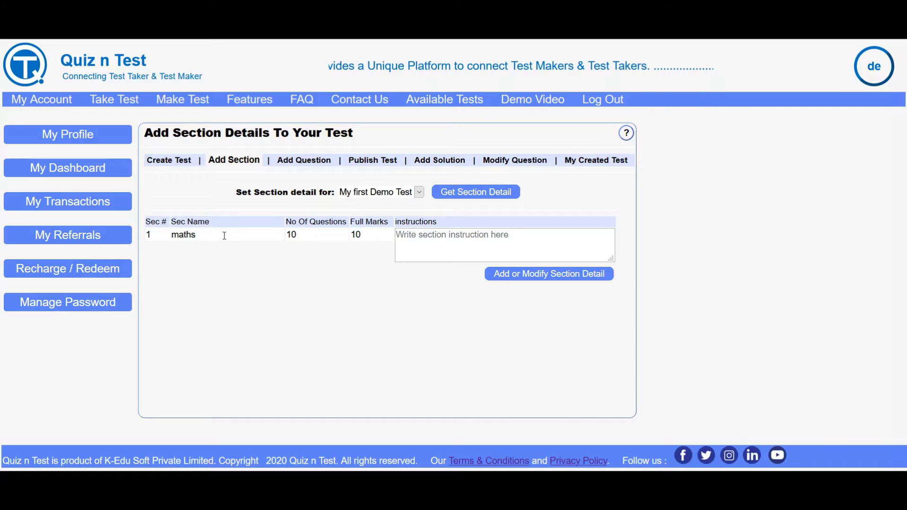
Write the section instruction 'This section has 10 question to be answered in 10 mins'.
text(This secti)
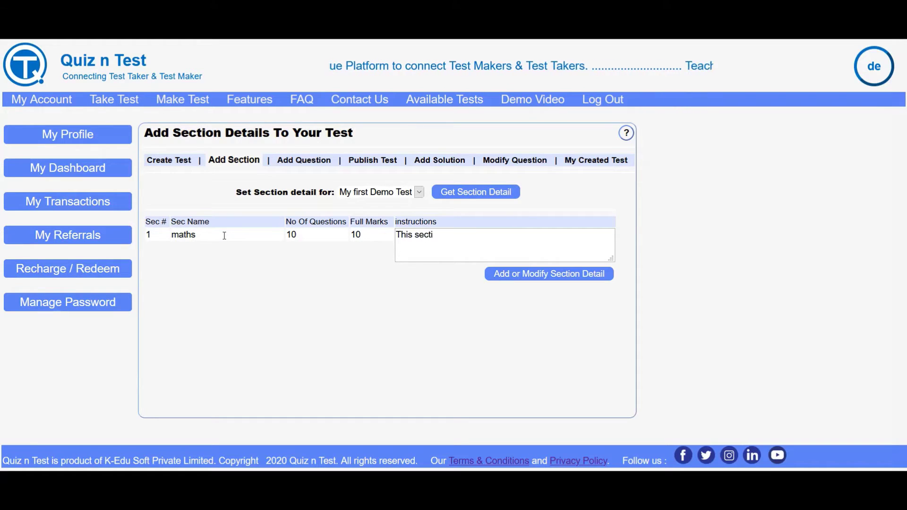
text(on is for maths)
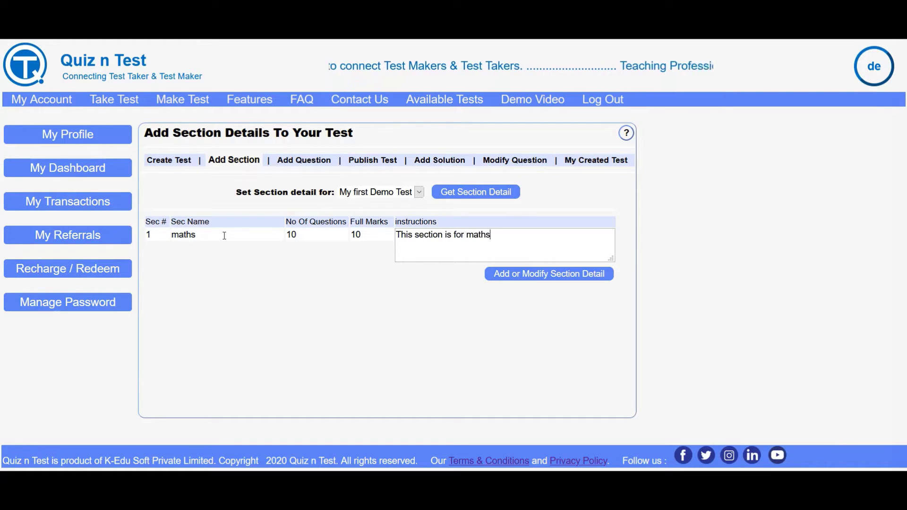
text( of class)
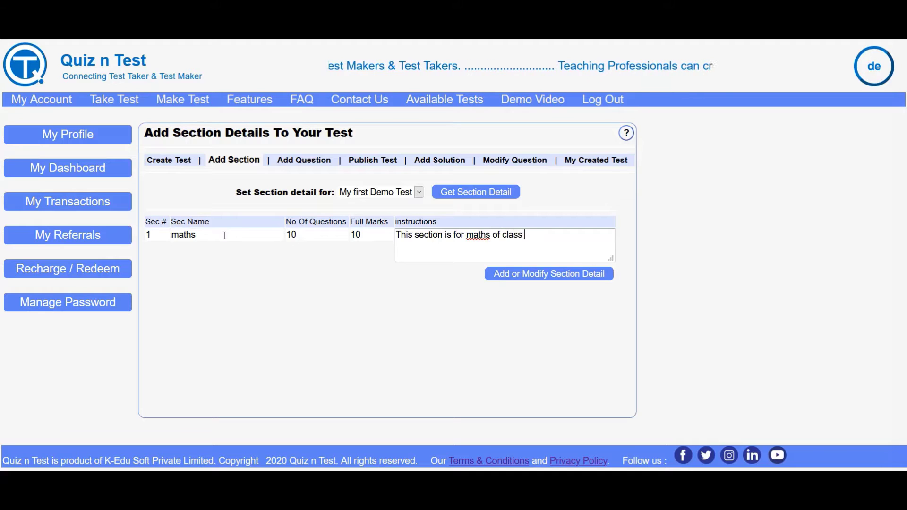
key(BackSpace)
key(BackSpace)
key(BackSpace)
key(BackSpace)
key(BackSpace)
key(BackSpace)
key(BackSpace)
key(BackSpace)
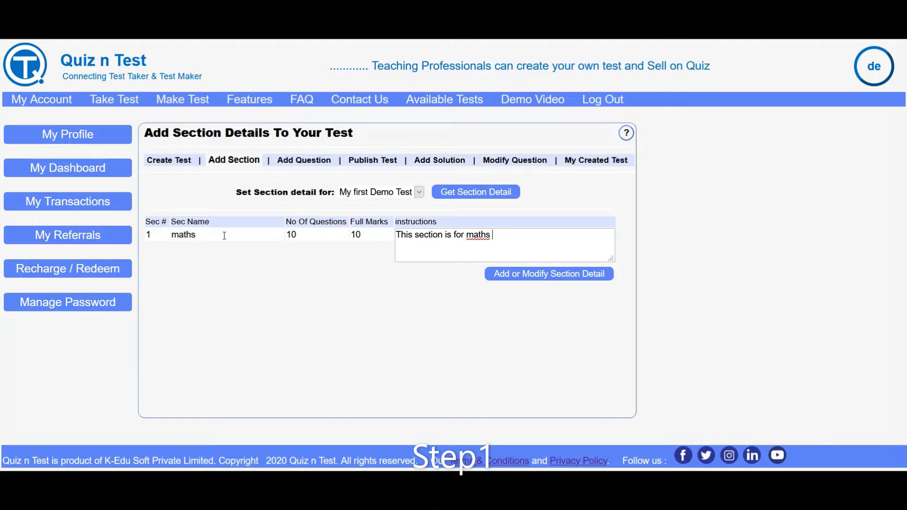
key(BackSpace)
key(BackSpace)
key(BackSpace)
key(BackSpace)
key(BackSpace)
key(BackSpace)
text(h)
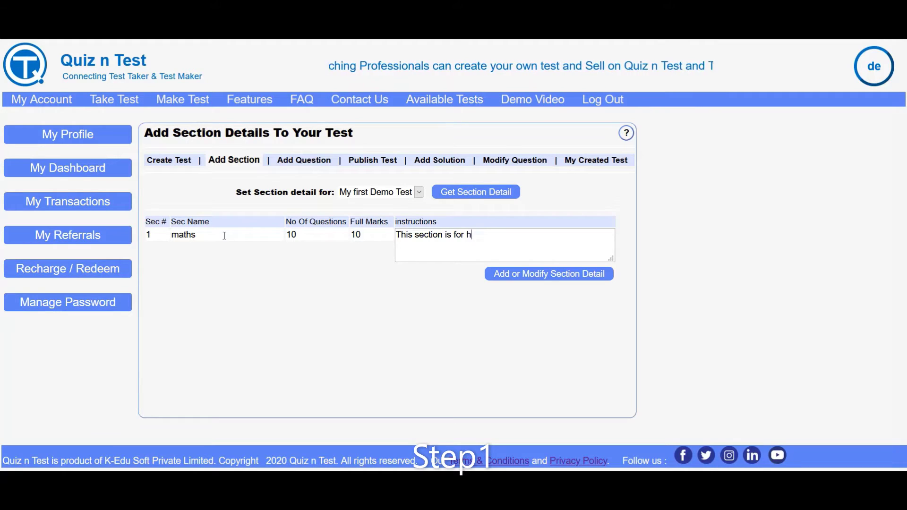
text(as 10)
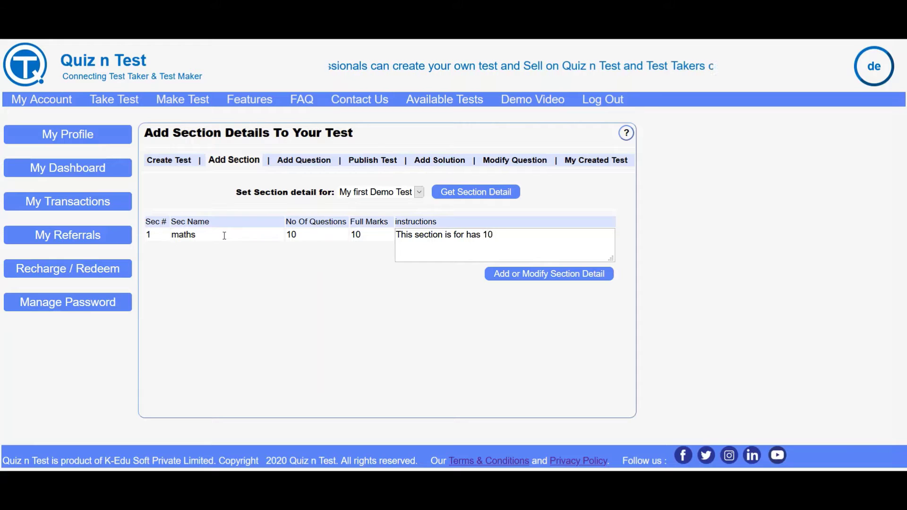
text( question to )
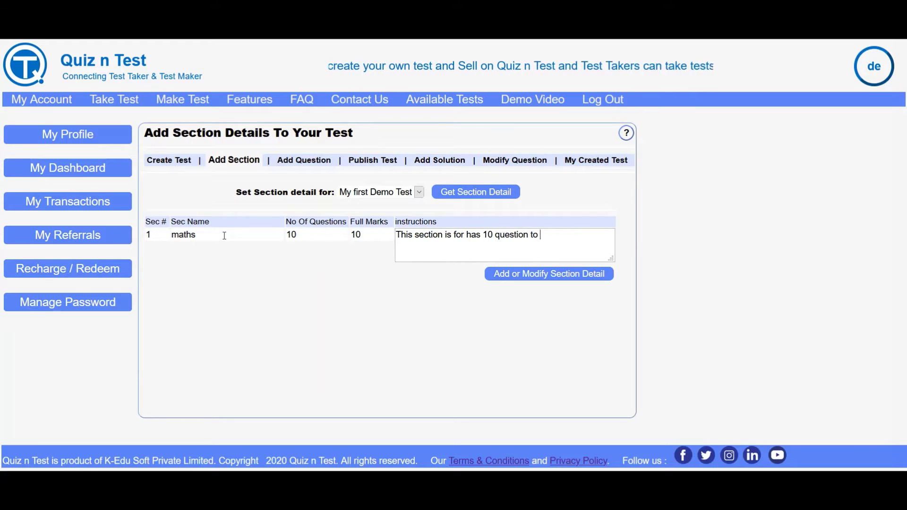
text(be answered )
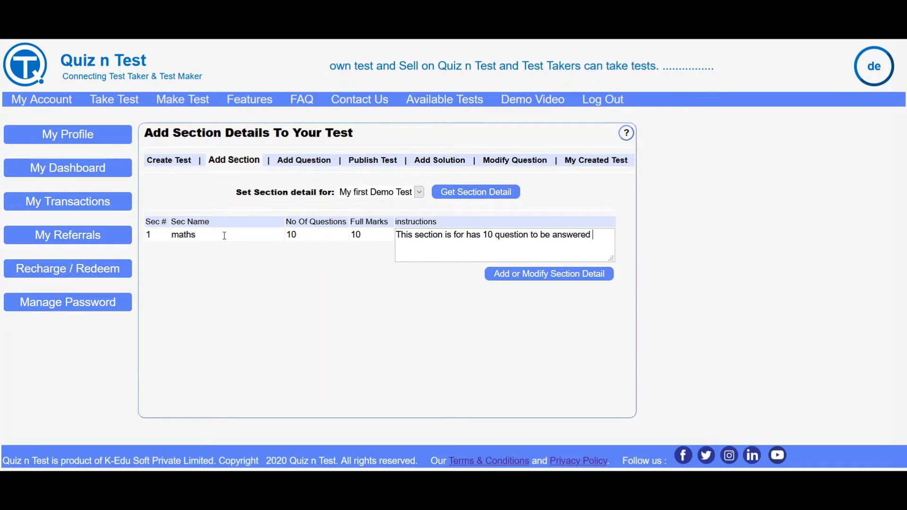
text(in 10 mins)
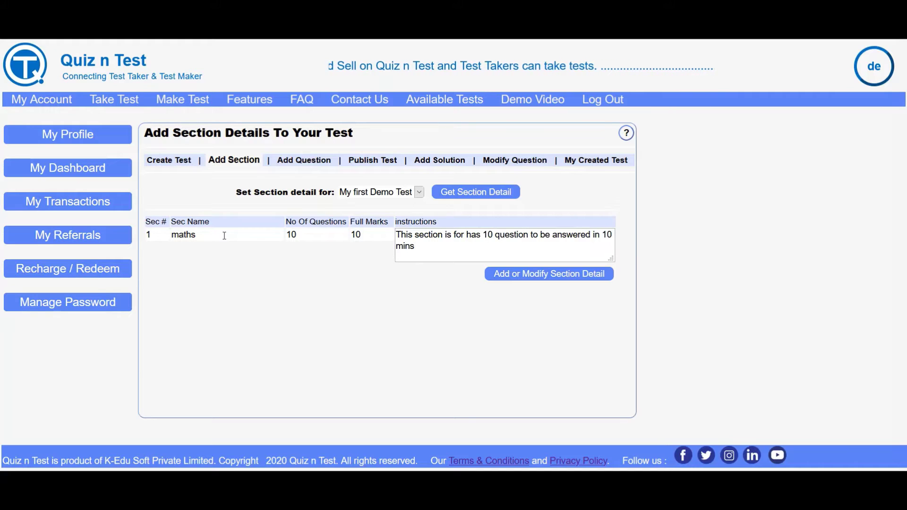
Save the maths section details and confirm the alert.
click(533, 278)
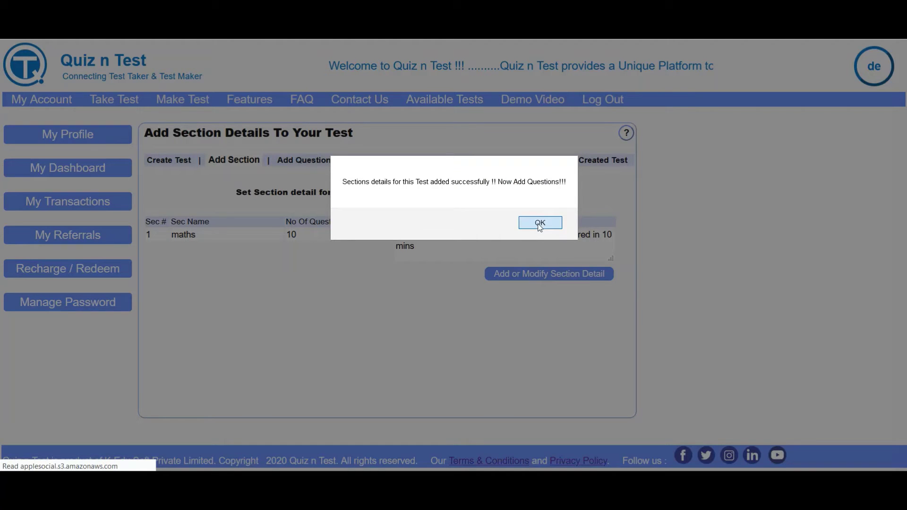
click(540, 223)
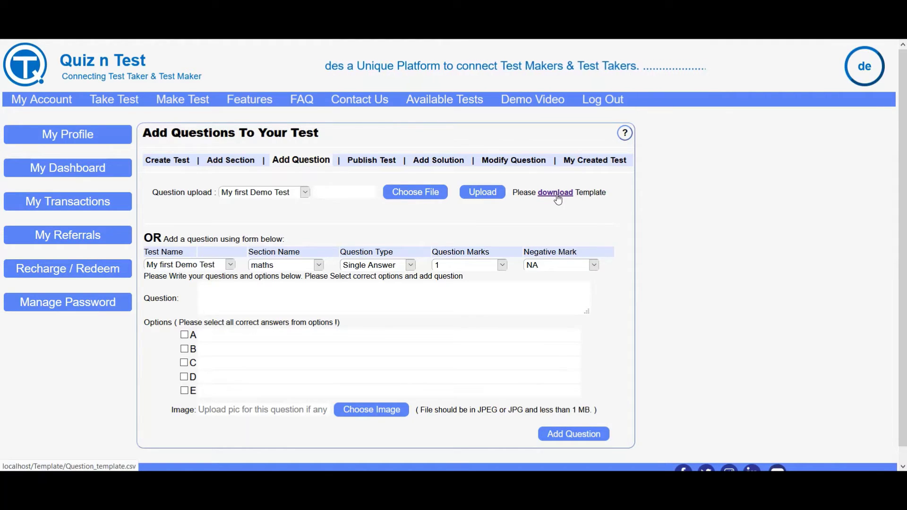
Enter the question text 'Find the value 1+2+3=4+............ +10'.
click(389, 291)
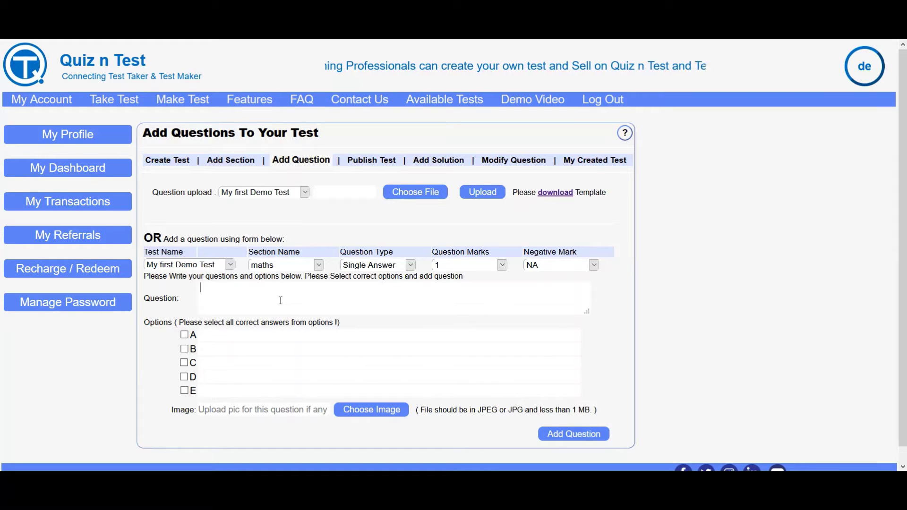
text(1)
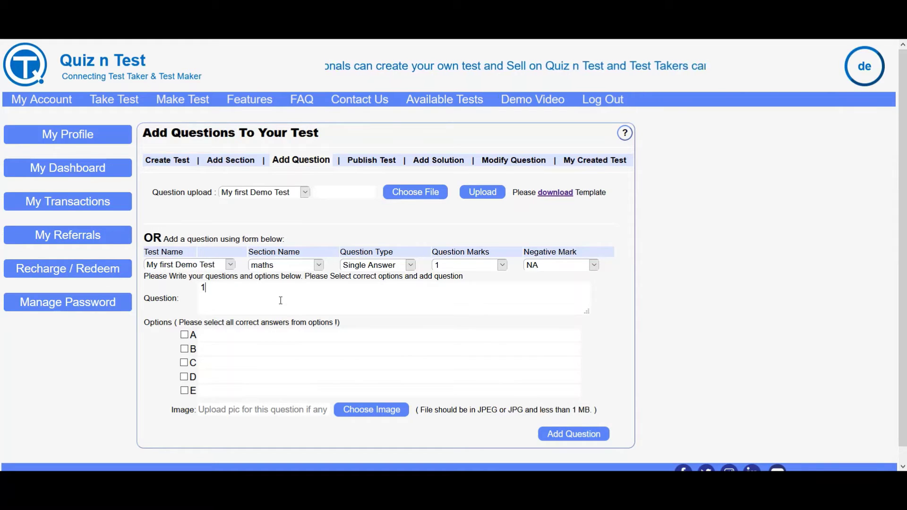
key(BackSpace)
text(Find the)
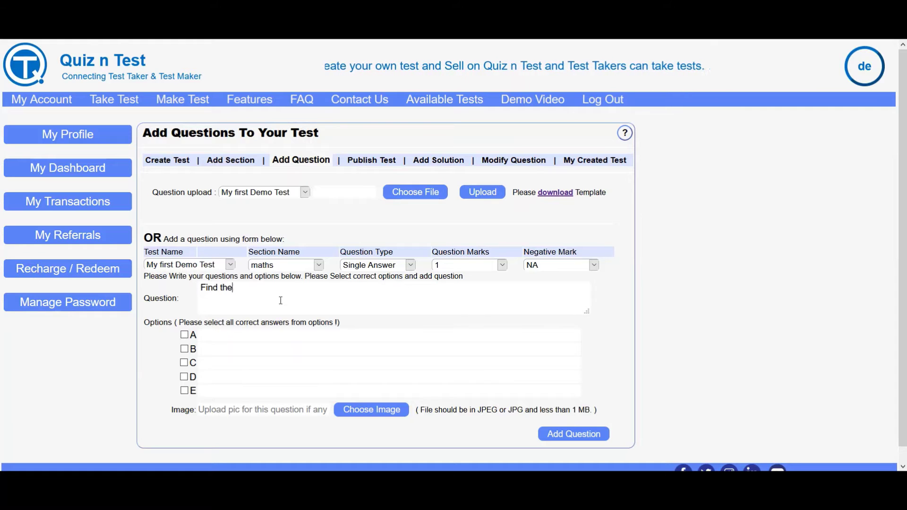
text( value)
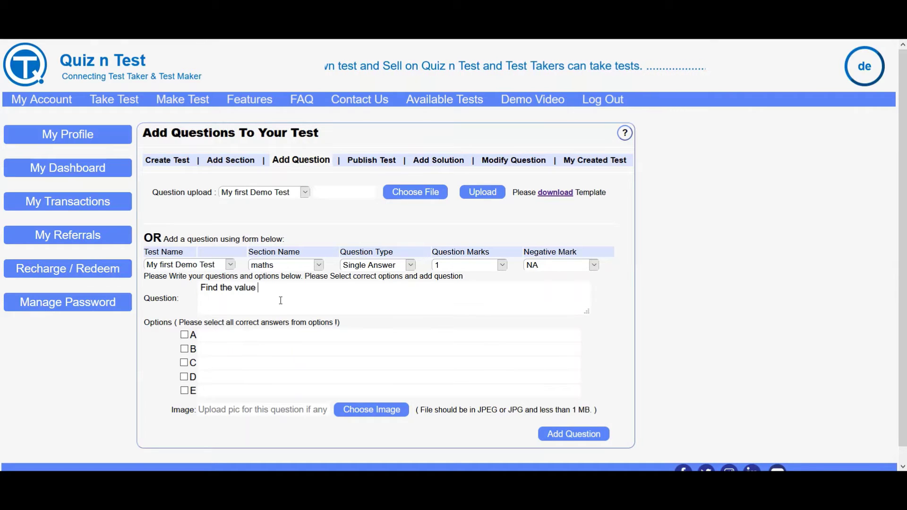
text( 1+2+3)
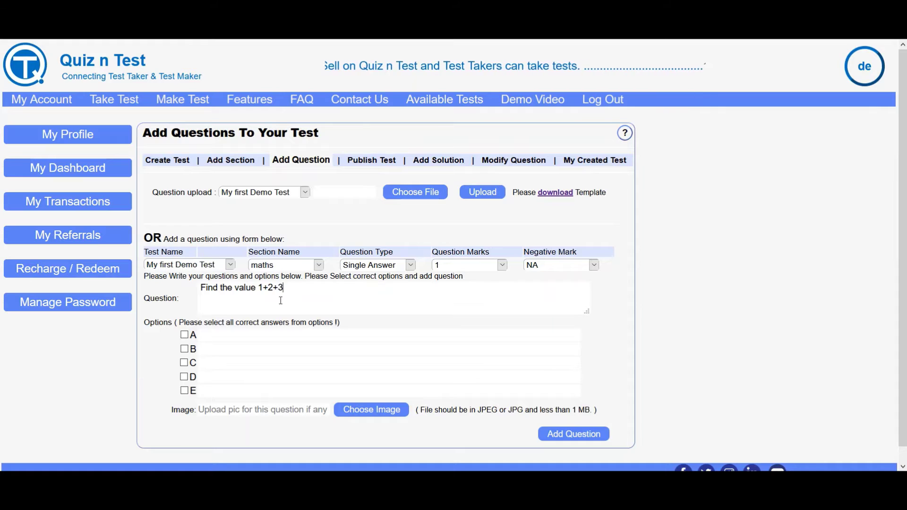
text(=4=)
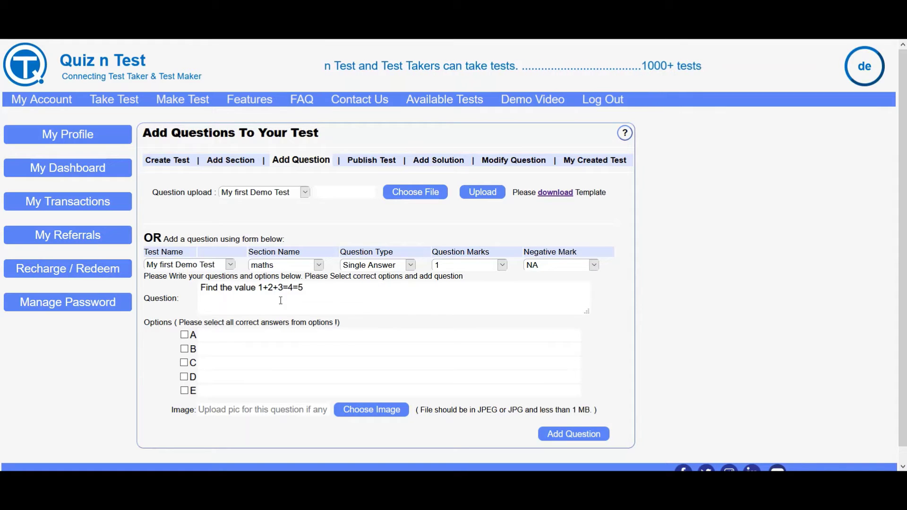
key(BackSpace)
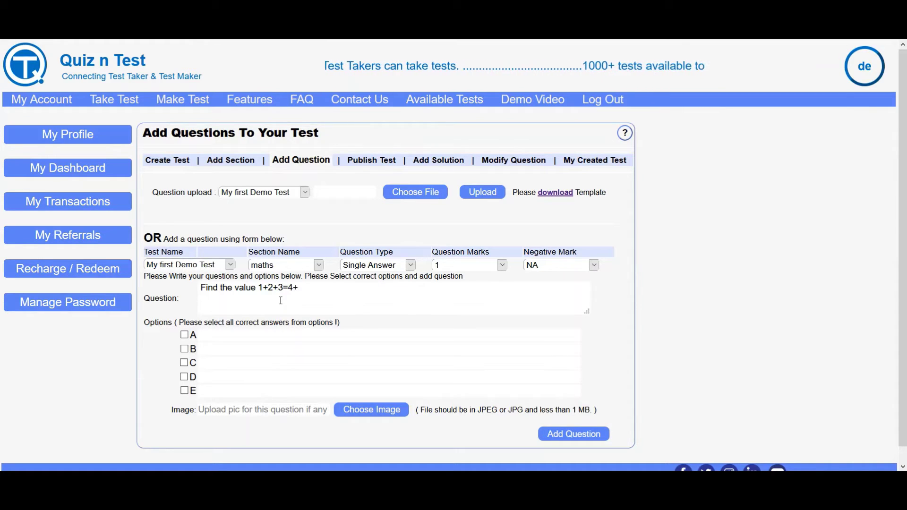
text(+.....)
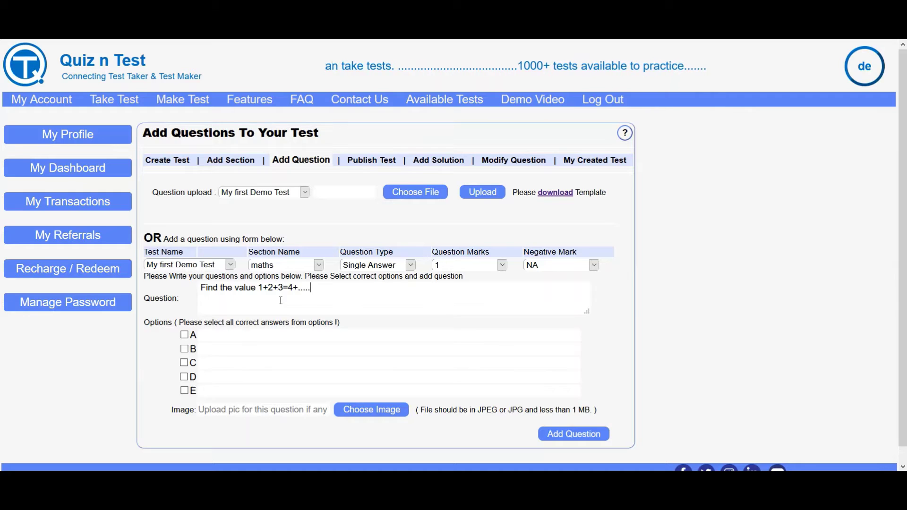
text(........)
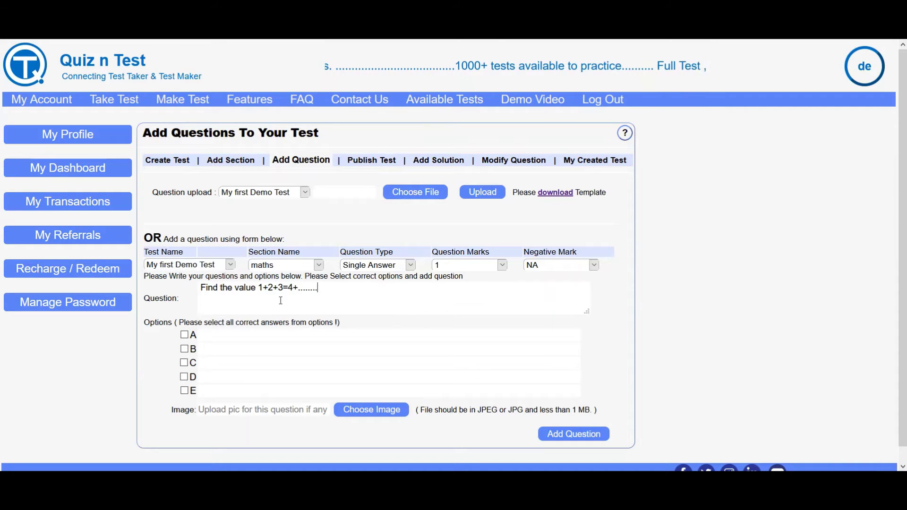
text( +10)
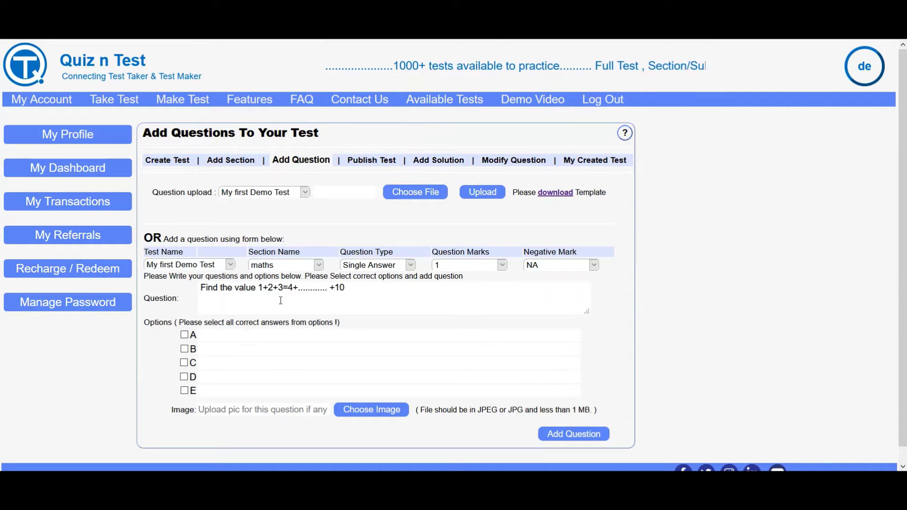
Fill options A–E with 45, 55, 50, 60 and 'None of the above'.
click(238, 333)
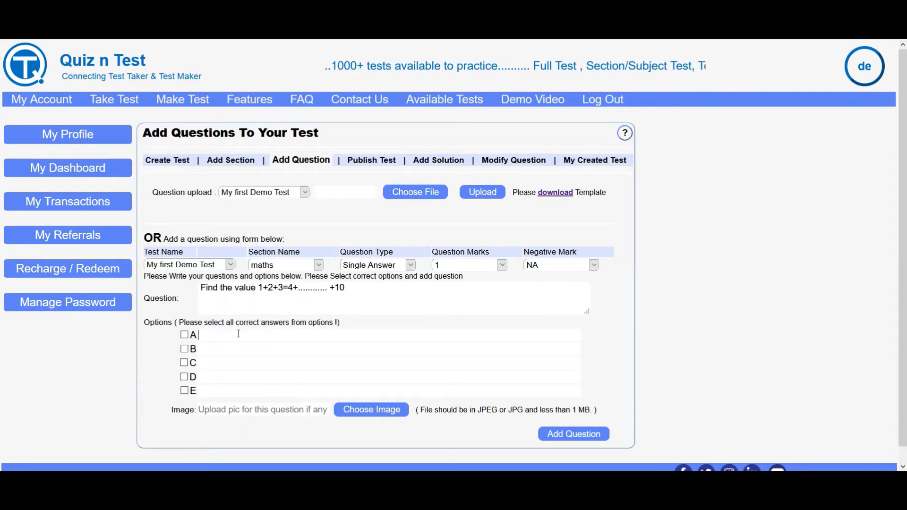
text(45)
key(BackSpace)
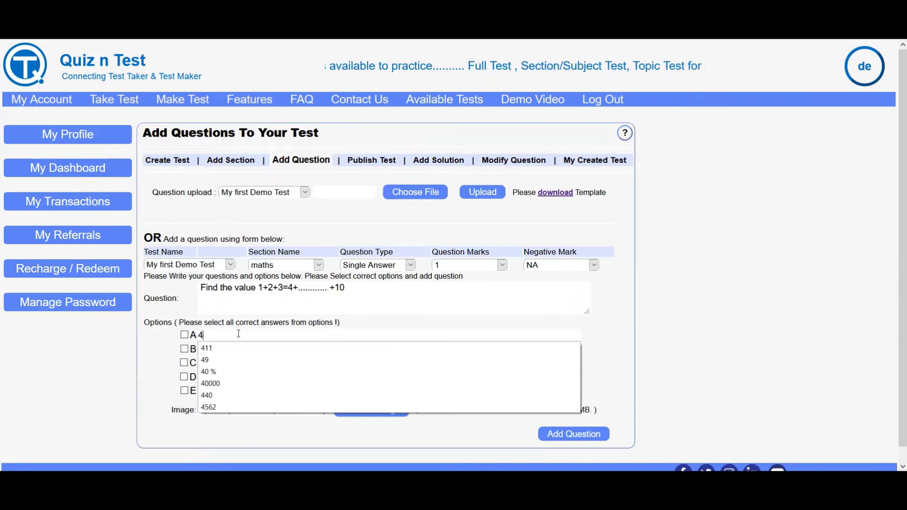
text(5)
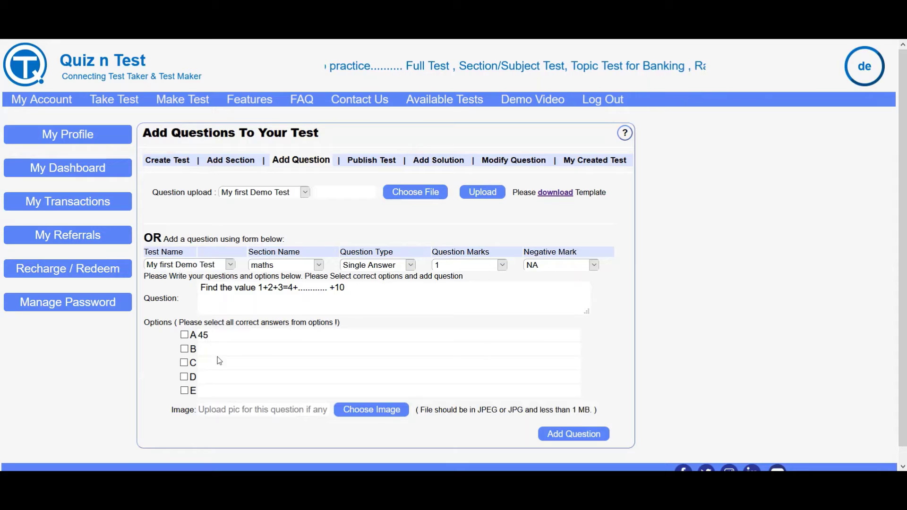
click(218, 354)
click(218, 354)
text(55)
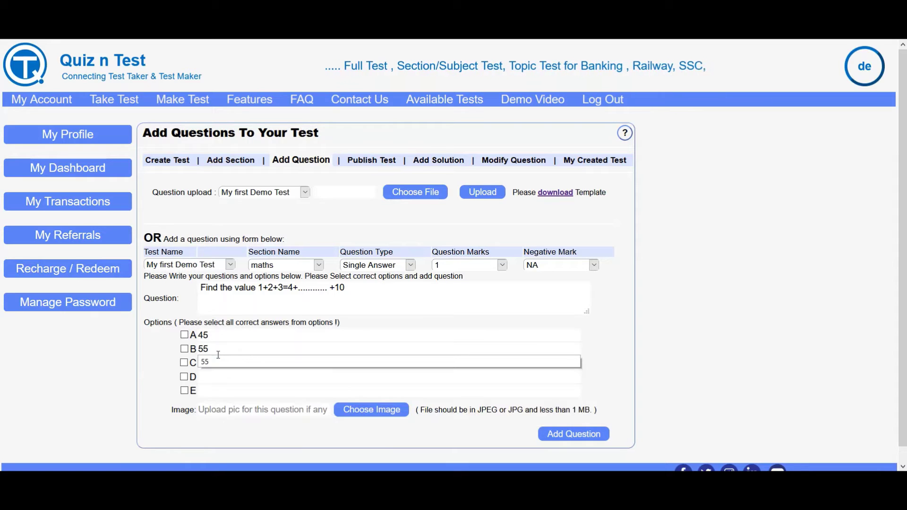
click(217, 362)
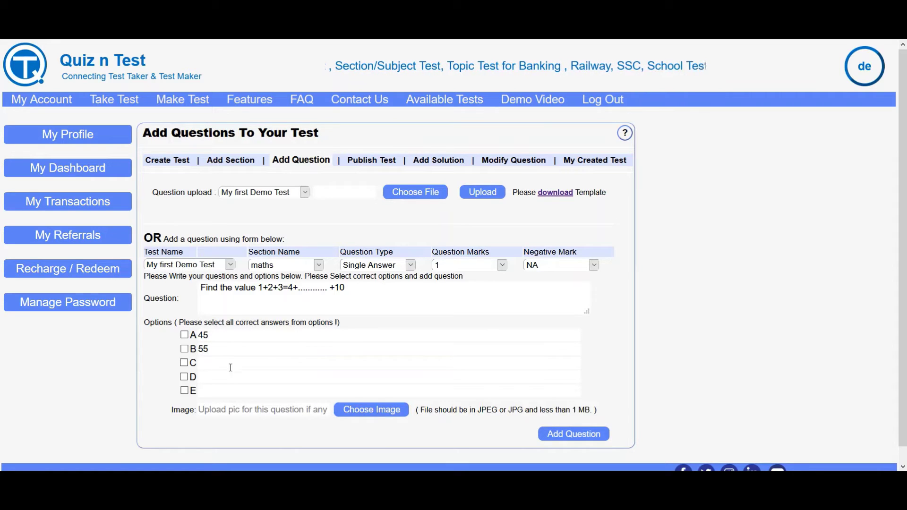
click(232, 364)
text(50)
key(Tab)
key(Tab)
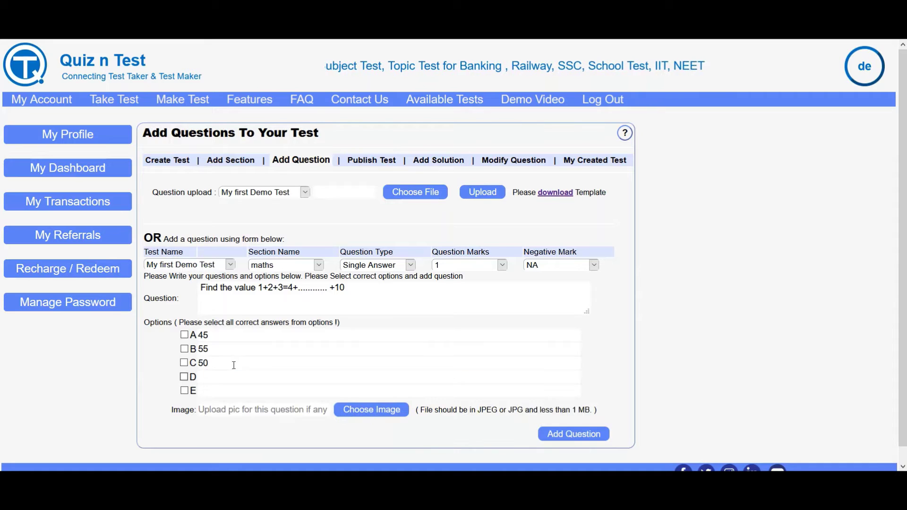
text(60)
key(Tab)
key(Tab)
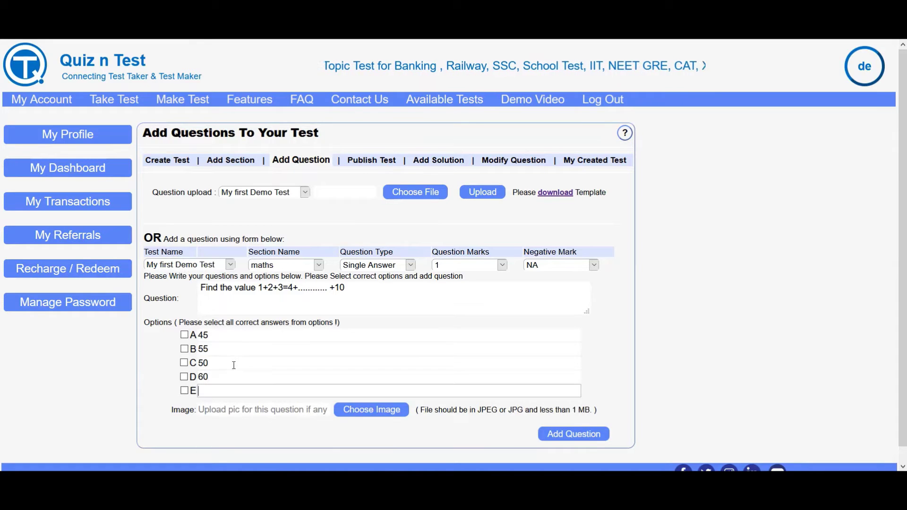
text(None of the above)
key(Tab)
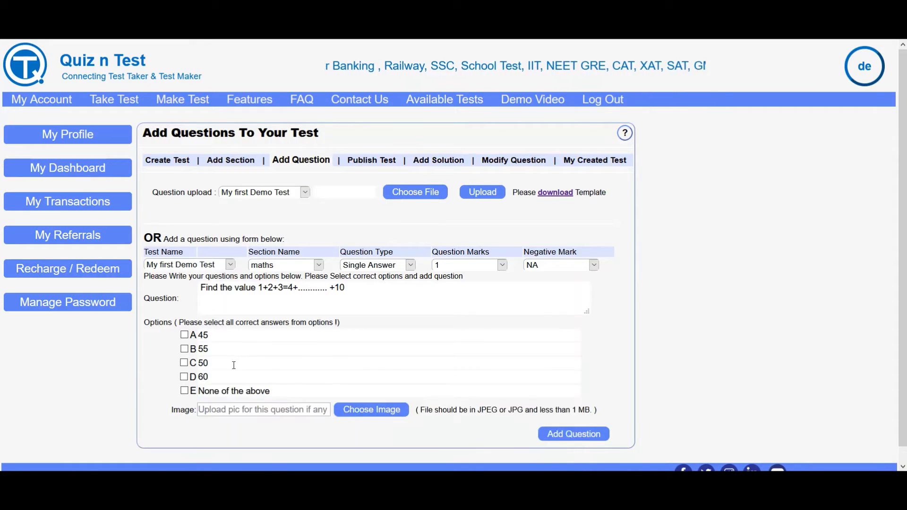
Mark option B (55) as correct and add the question, acknowledging the confirmation.
click(184, 348)
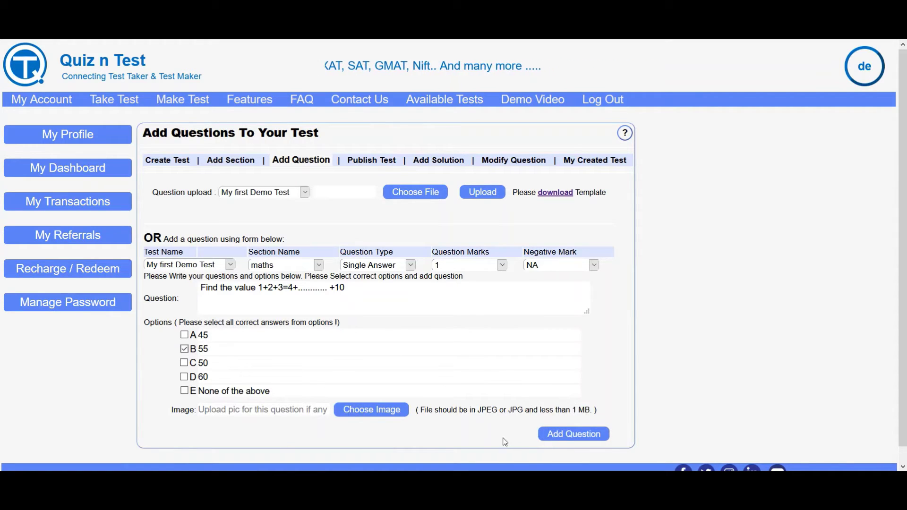
click(561, 436)
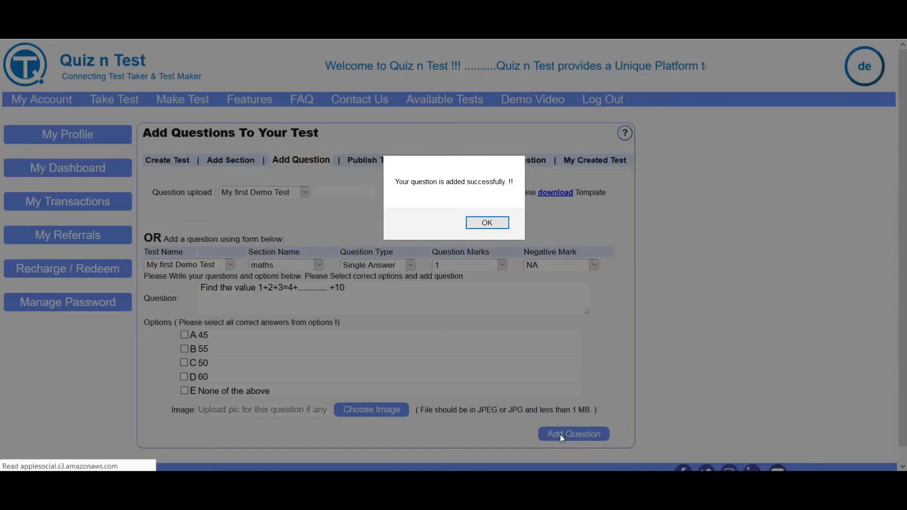
click(484, 222)
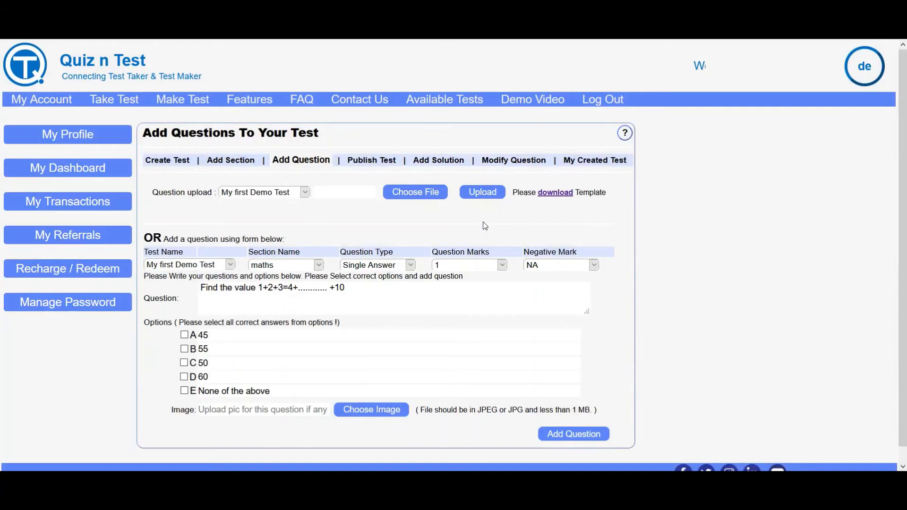
Download the CSV question-upload template and choose to open it in Excel.
click(555, 193)
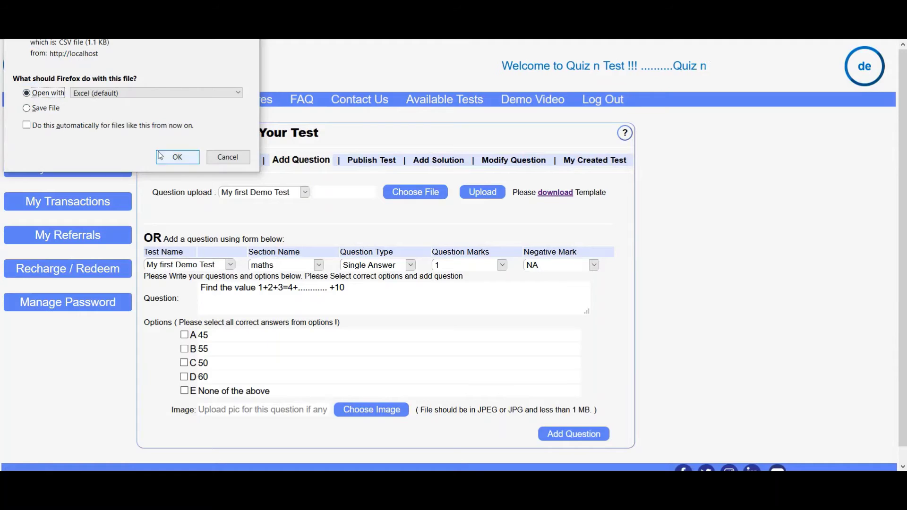
click(177, 157)
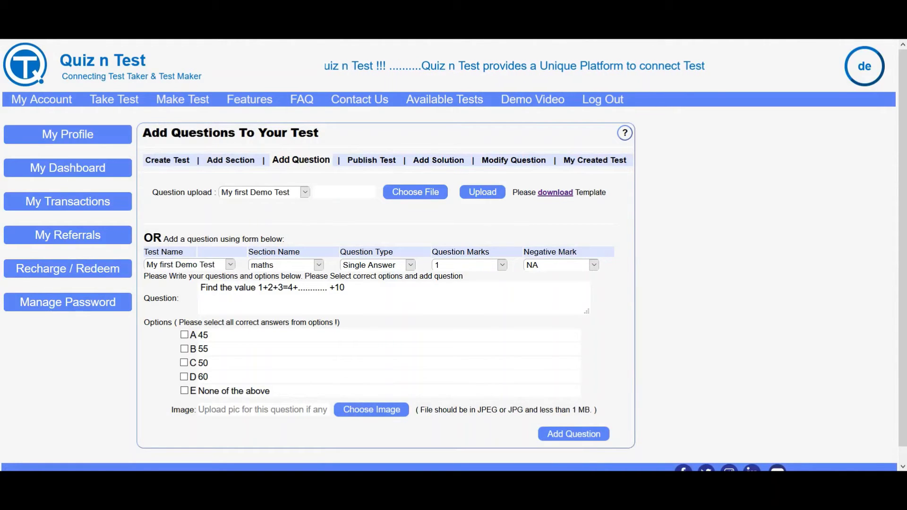
mouse_move(451, 491)
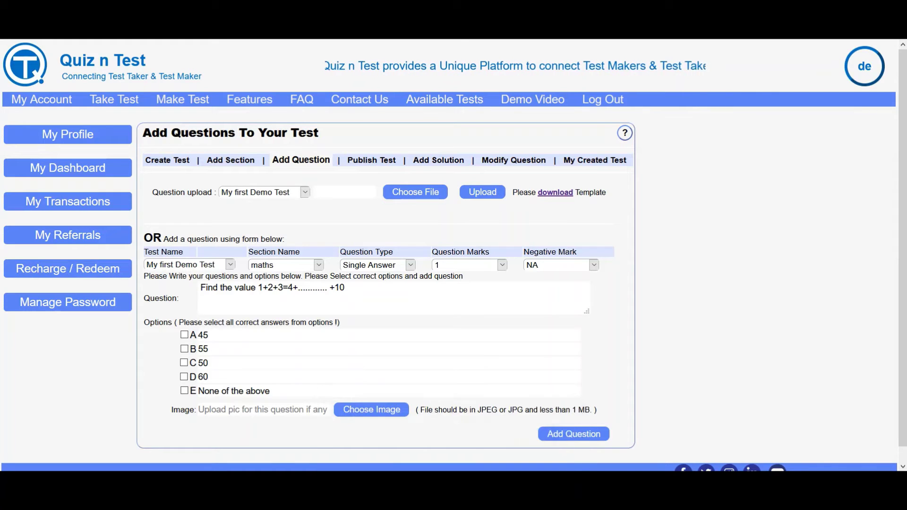
In the Excel question template, shorten row 2 and widen column A.
click(549, 437)
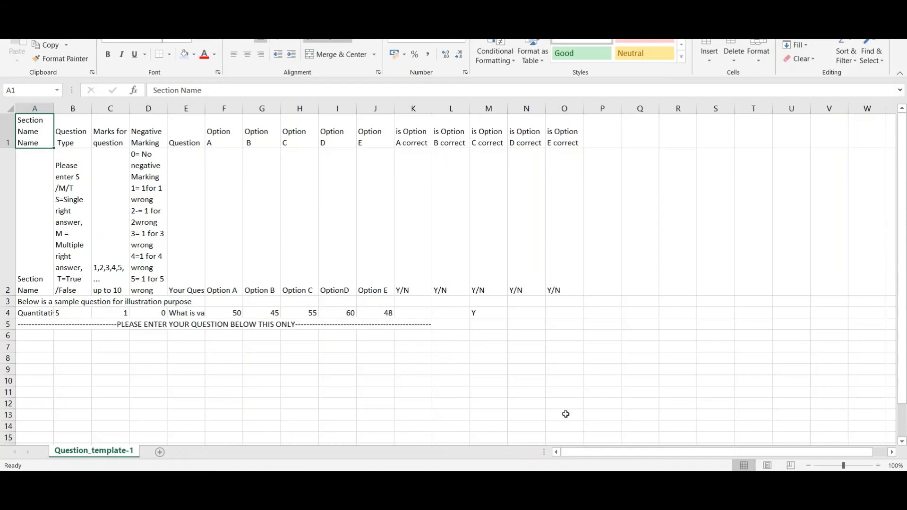
drag(8, 296, 7, 220)
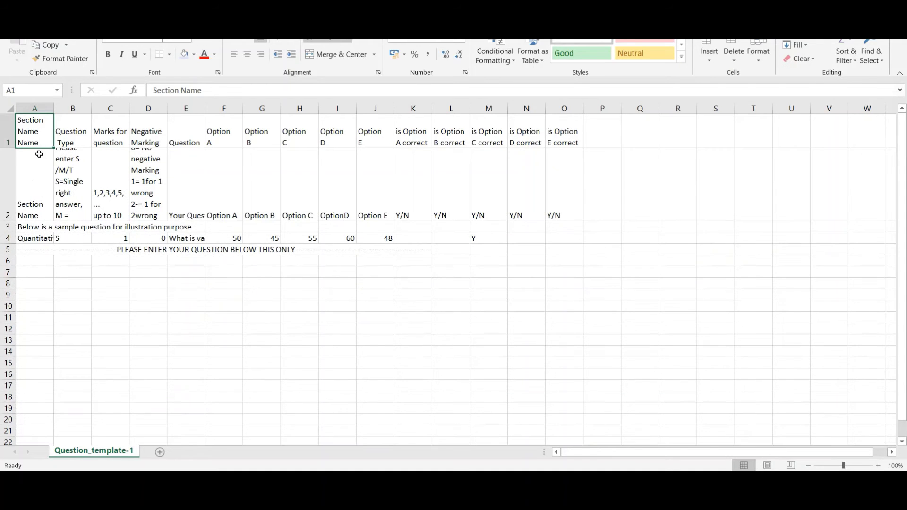
drag(53, 109, 78, 109)
click(67, 194)
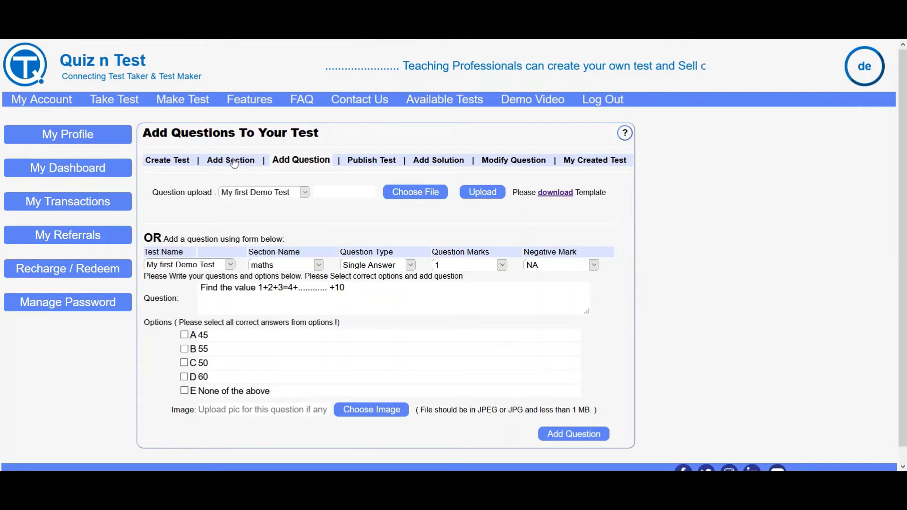
Load My first Demo Test's section details in Quiz n Test and select the section name 'maths'.
click(230, 160)
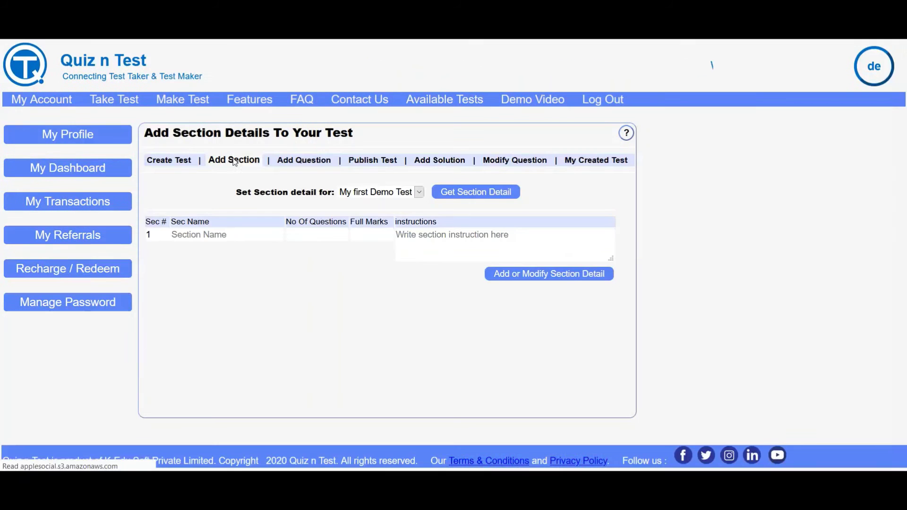
click(475, 196)
double_click(210, 237)
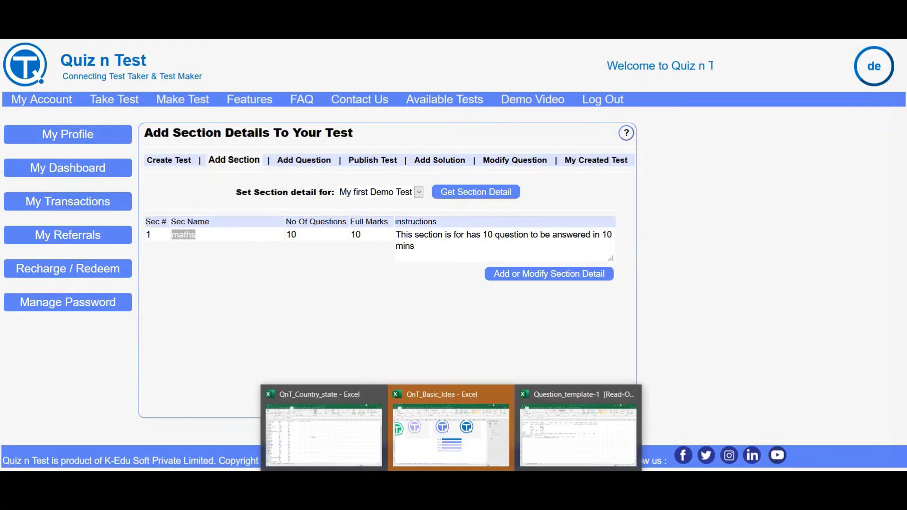
click(577, 423)
Enter the lowercase section name 'maths' in cell A6.
click(48, 255)
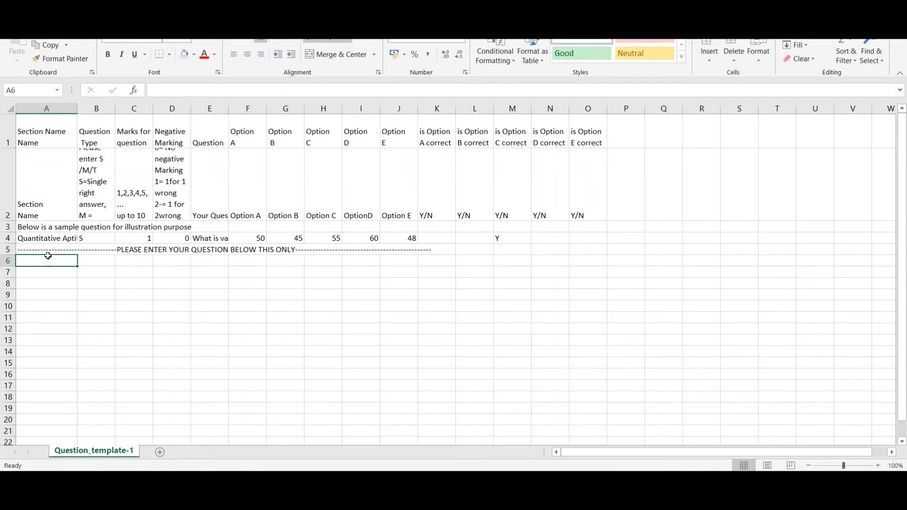
text(Maths)
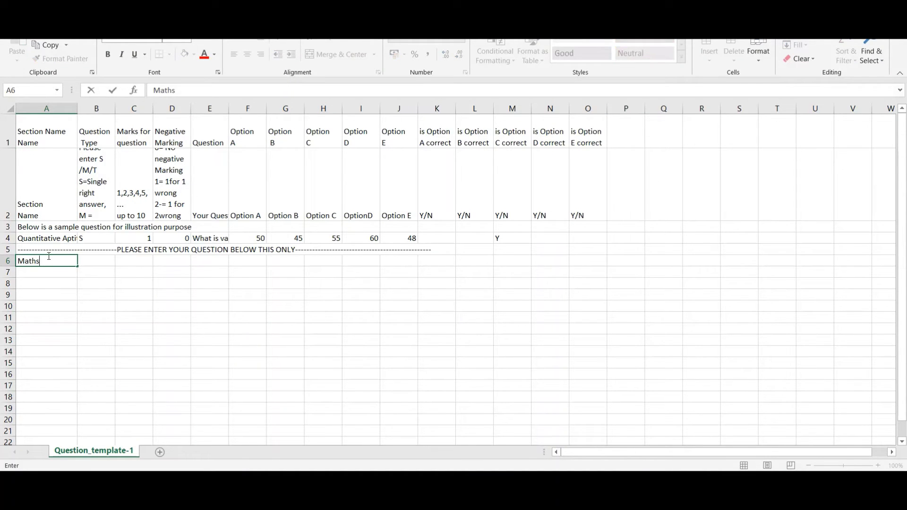
key(Tab)
click(49, 260)
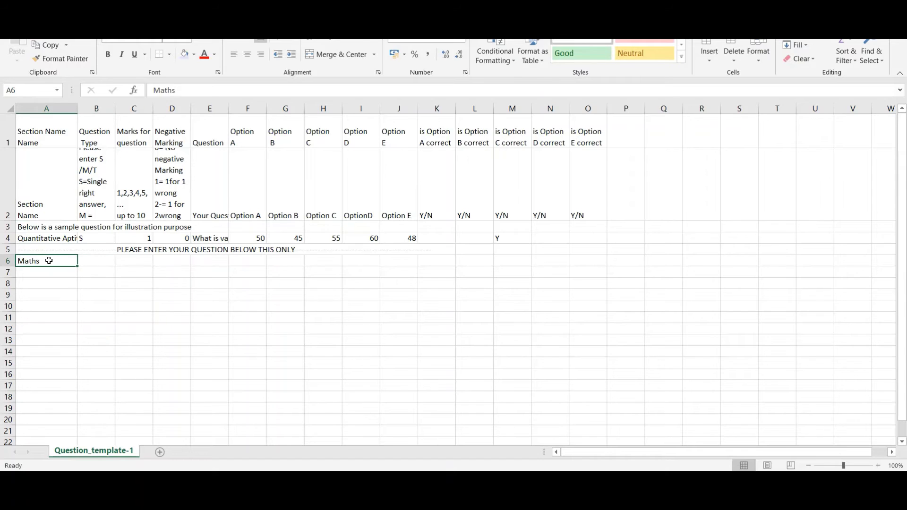
double_click(49, 261)
double_click(49, 260)
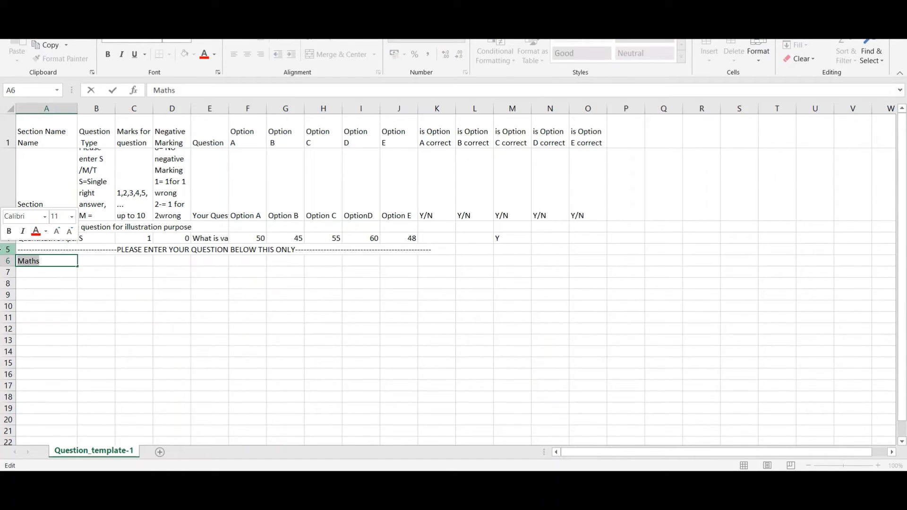
text(maths)
key(Tab)
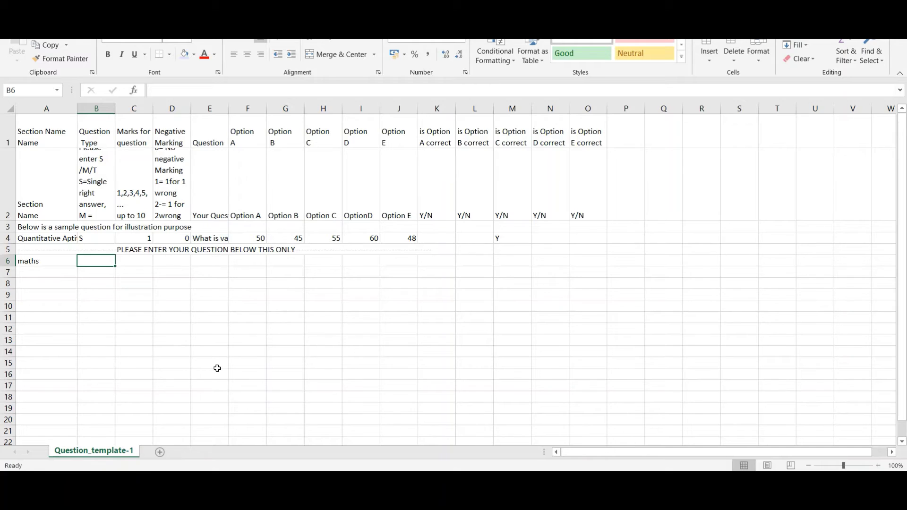
Fill B6–D6 with question type S, 1 mark and 0 negative marking.
text(s)
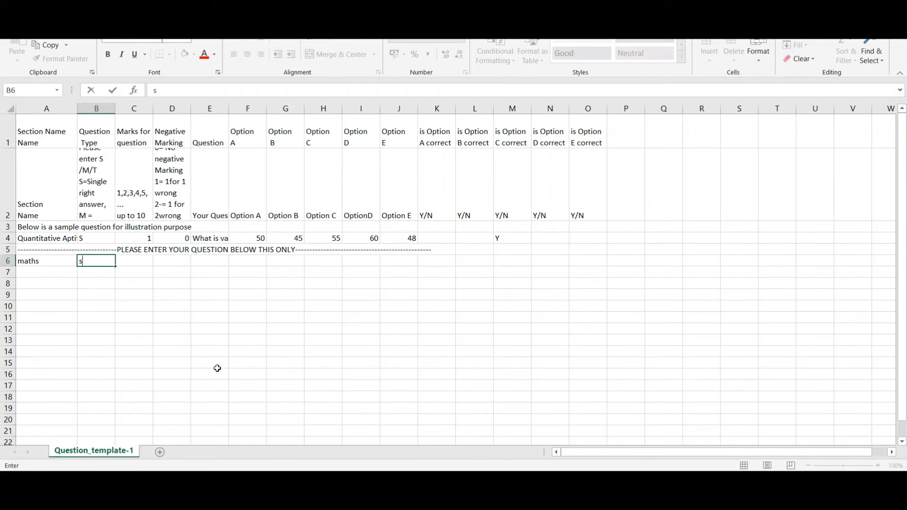
key(BackSpace)
text(S)
key(Tab)
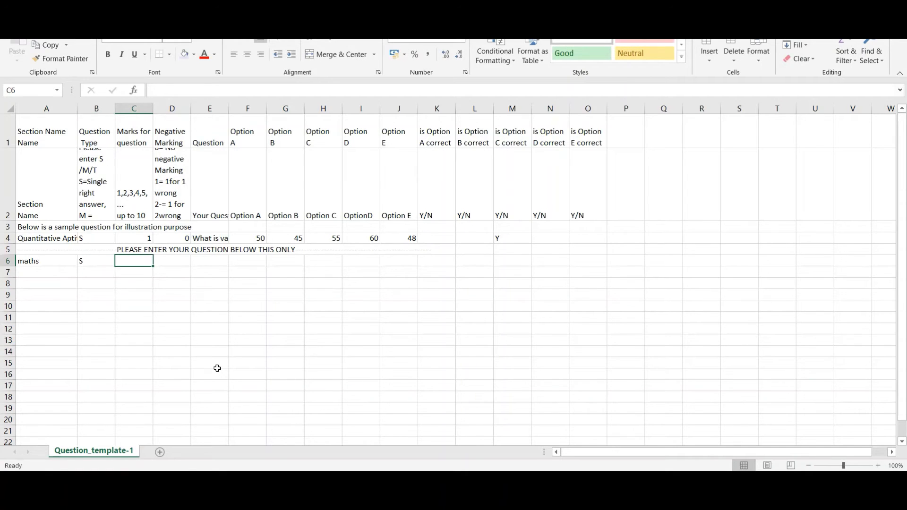
text(1)
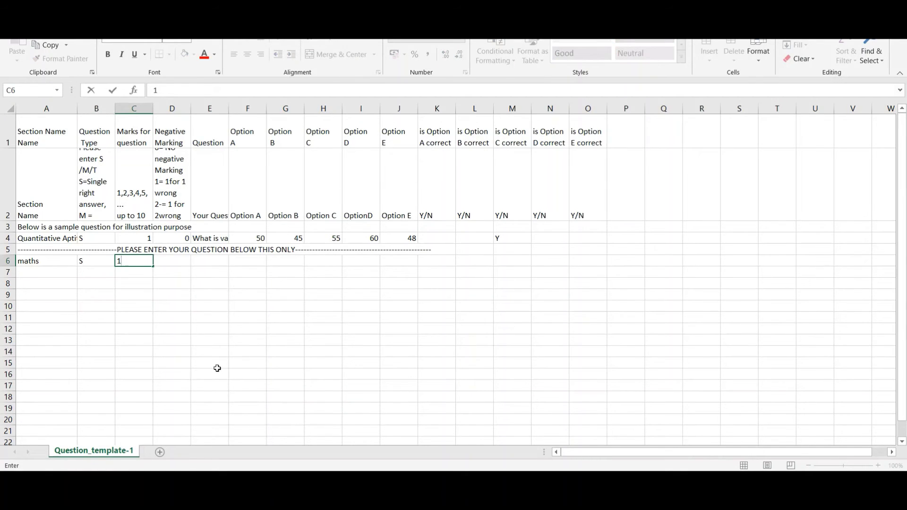
key(Tab)
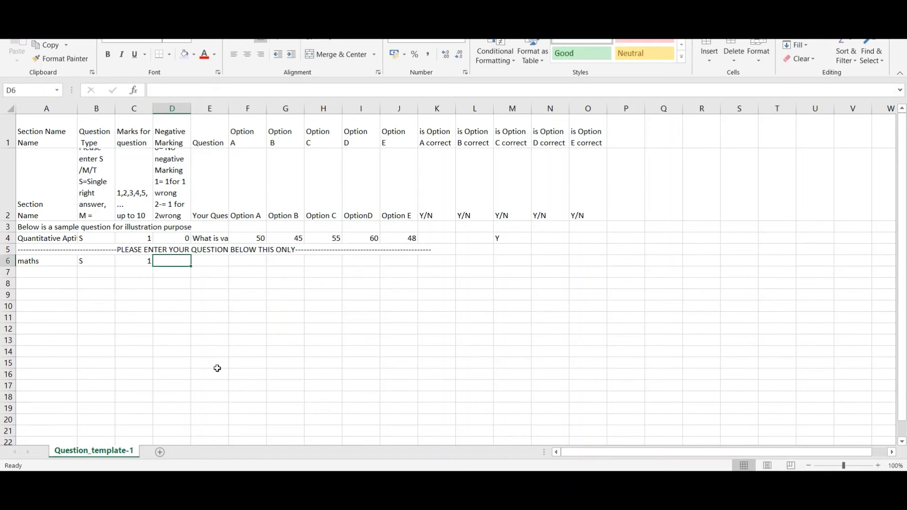
text(0)
key(Tab)
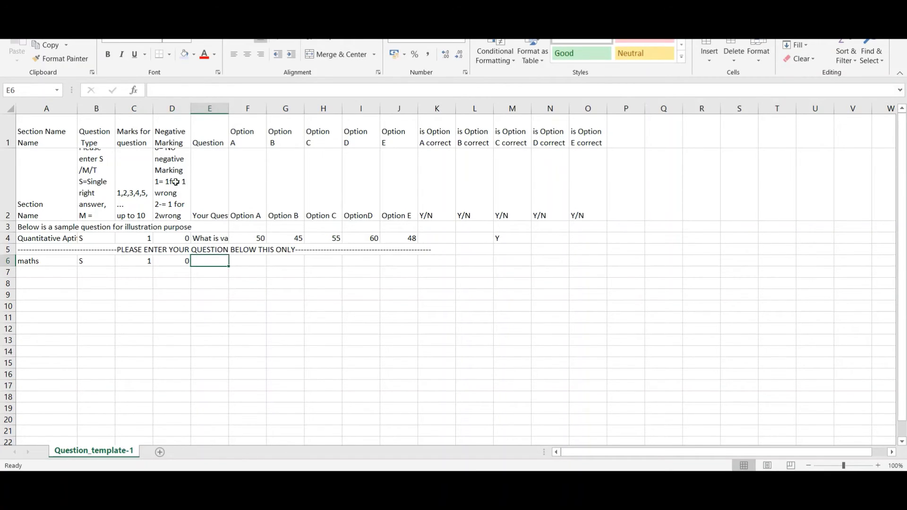
Expand D2's negative-marking note in the formula bar to read codes 0 through 5.
click(175, 174)
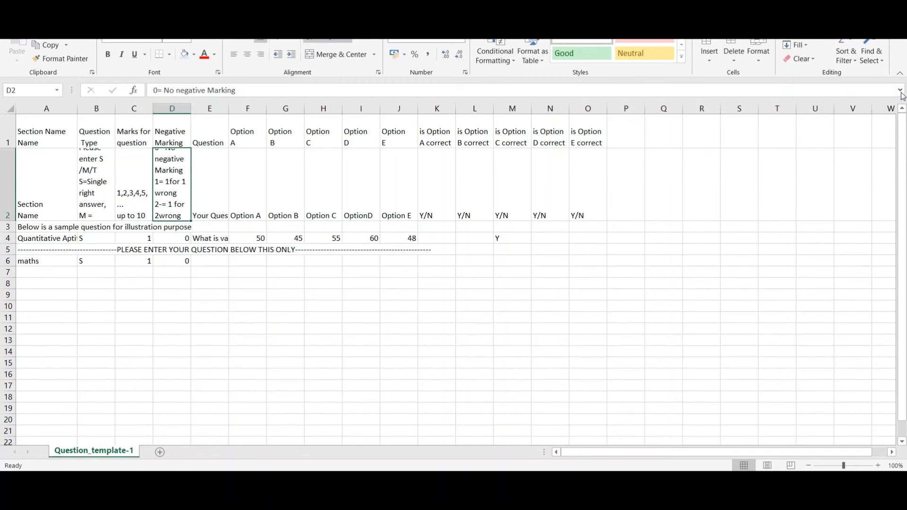
click(900, 90)
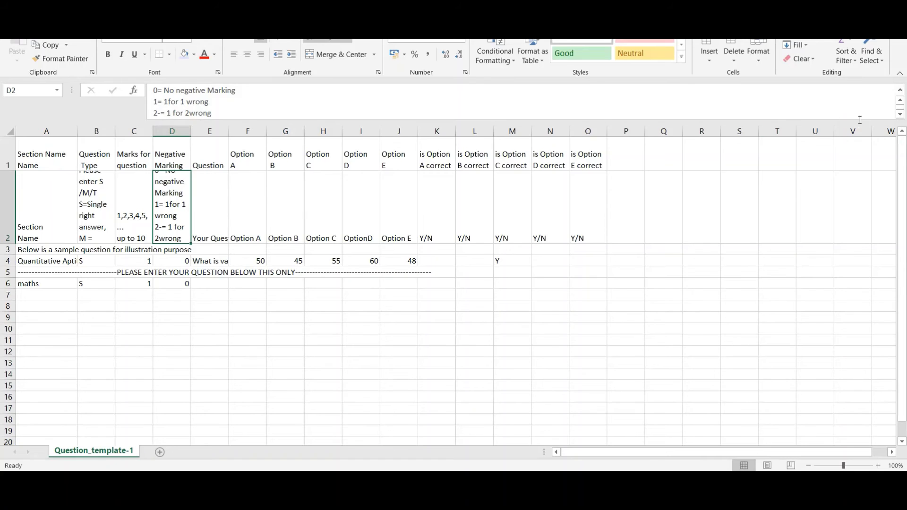
click(900, 115)
click(900, 115)
click(900, 115)
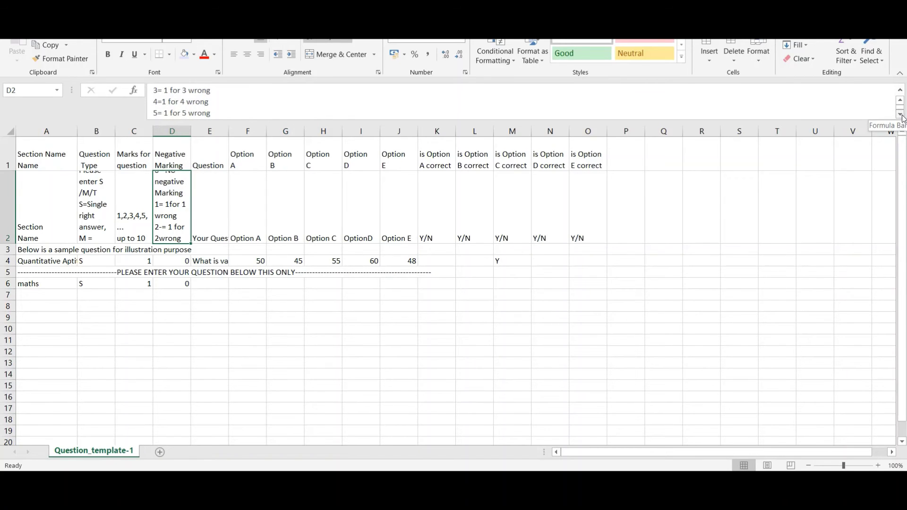
click(174, 286)
click(208, 284)
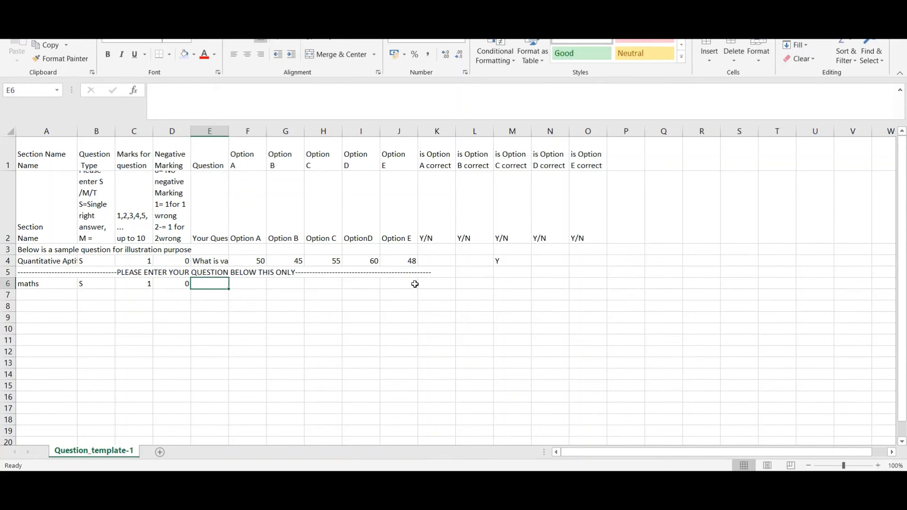
Widen column E and enter the question '1+2+3+4+ ......20' in E6.
drag(229, 133, 292, 133)
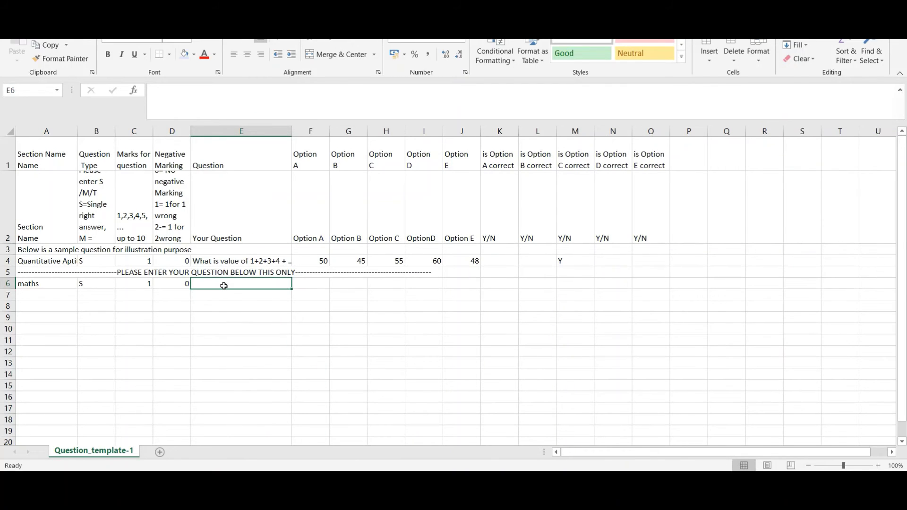
text(1+)
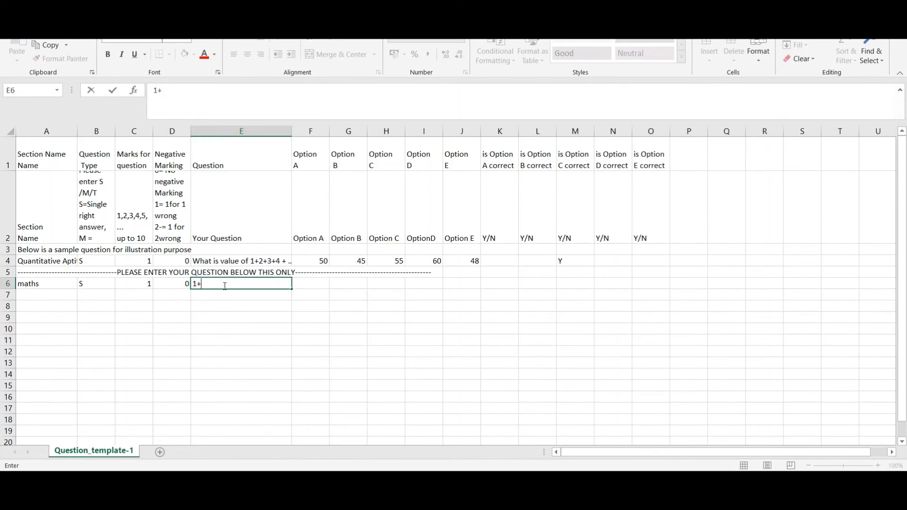
text(2+3)
text(+4+ ......100)
key(Tab)
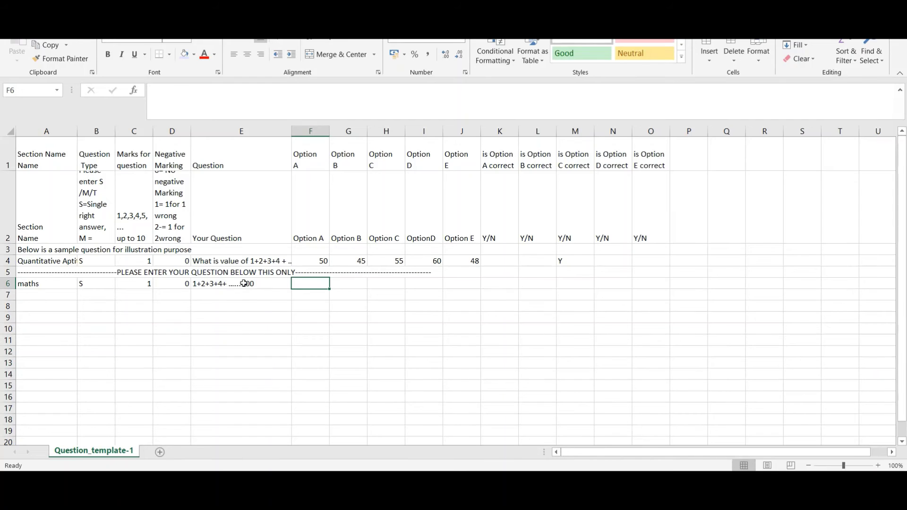
click(246, 283)
drag(206, 90, 253, 93)
key(BackSpace)
text(20)
key(Tab)
Enter options 210, 200, 220, 240 and 'None of the above' in F6:J6, widening column J.
text(210)
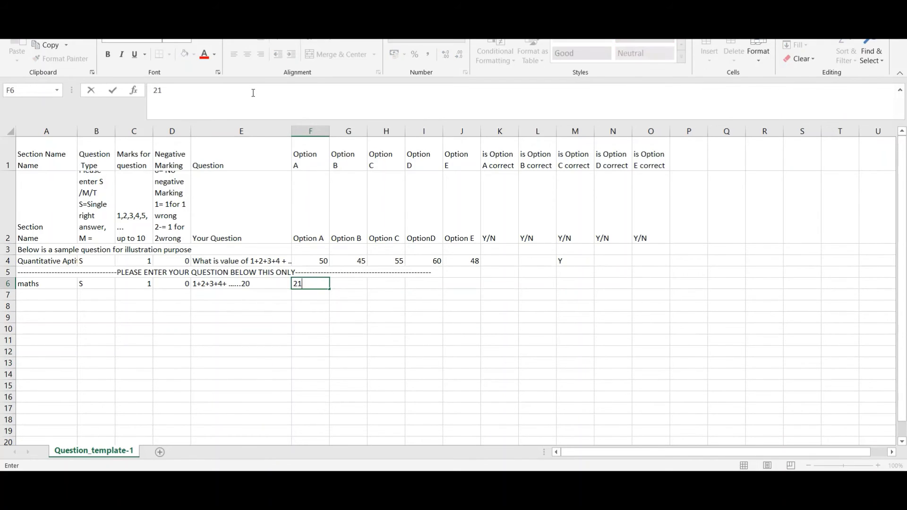
key(Tab)
text(200)
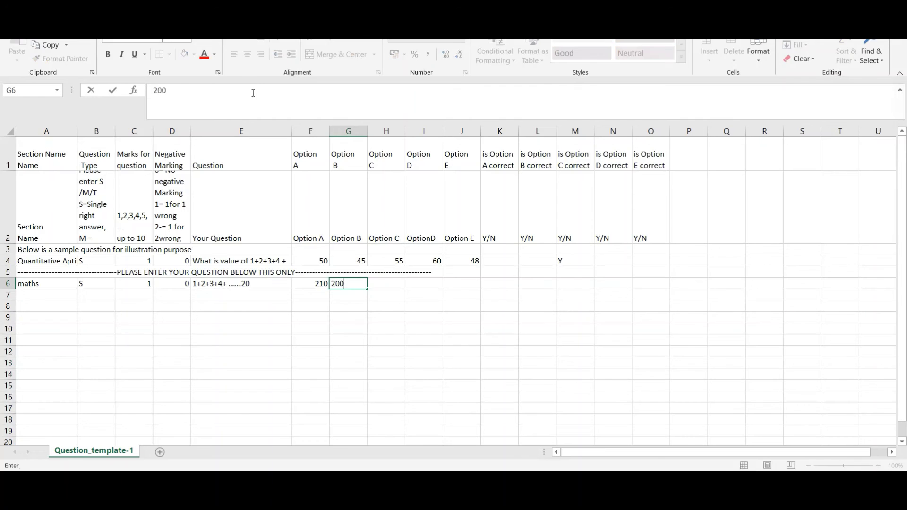
key(Tab)
text(220)
key(Tab)
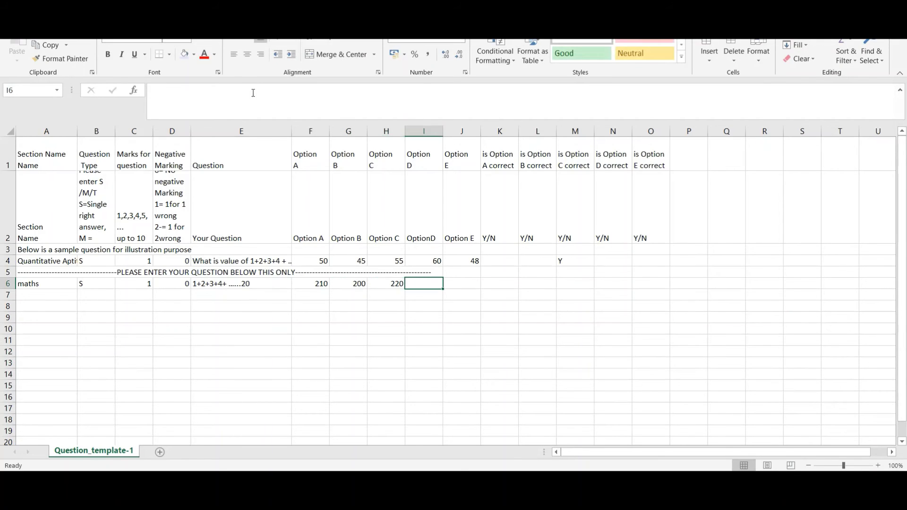
text(24)
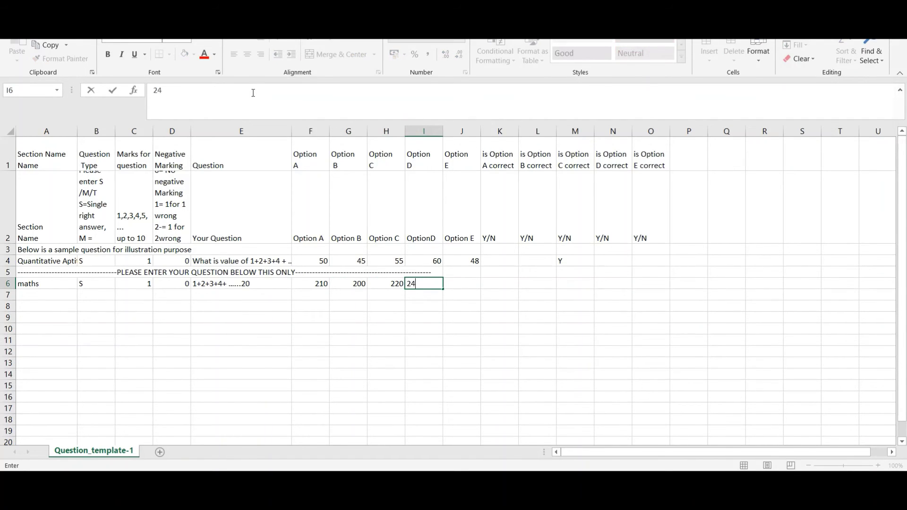
text(0)
key(Tab)
text(Non)
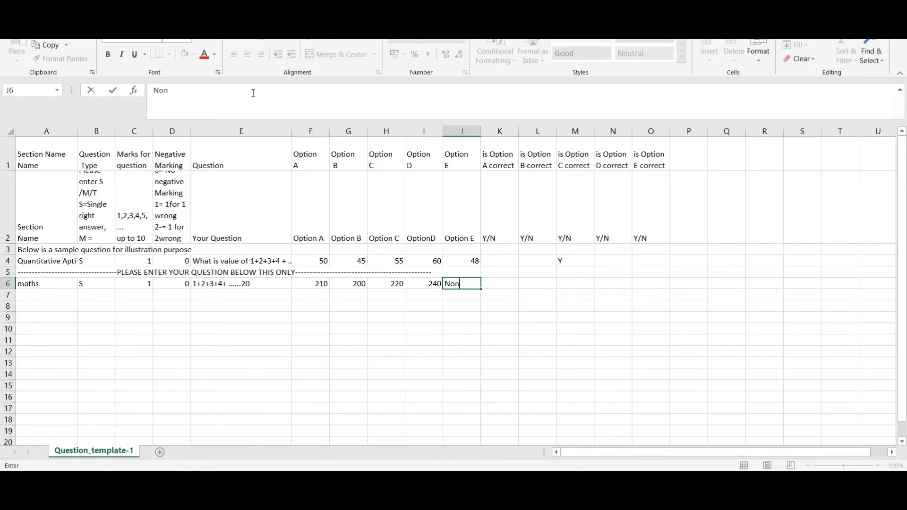
text(e of the above)
key(Tab)
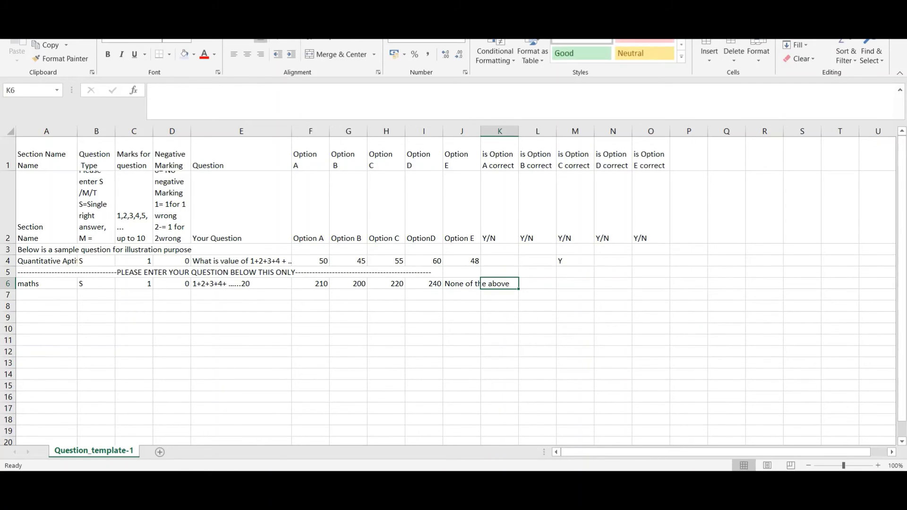
drag(480, 133, 513, 133)
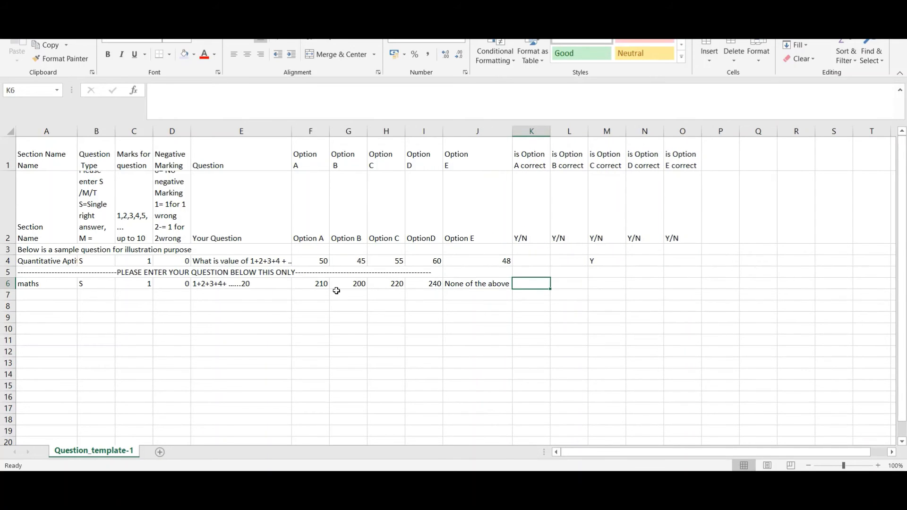
Enter Y in K6 to mark option A (210) as correct.
click(316, 286)
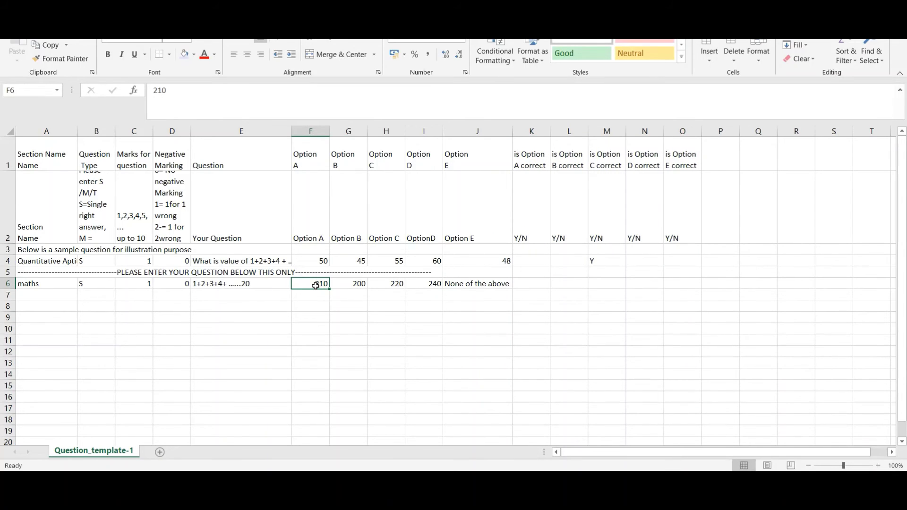
click(531, 284)
text(Y/N)
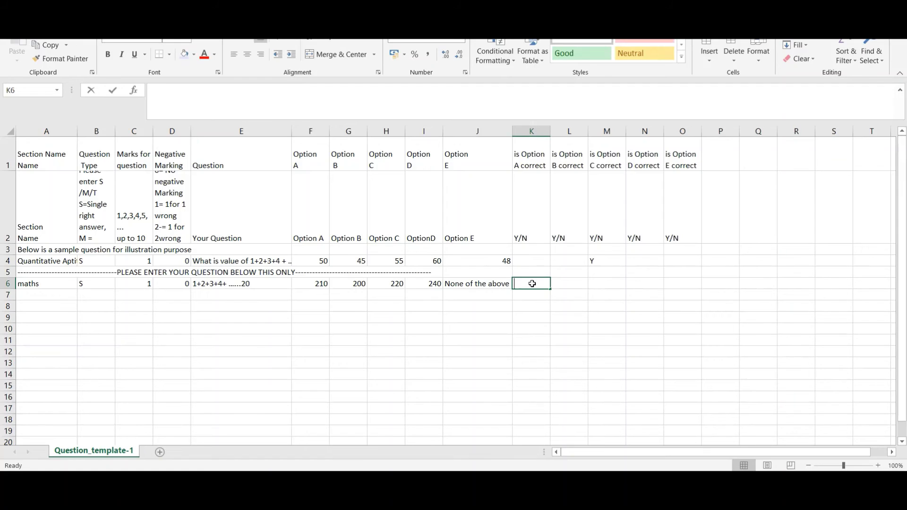
key(BackSpace)
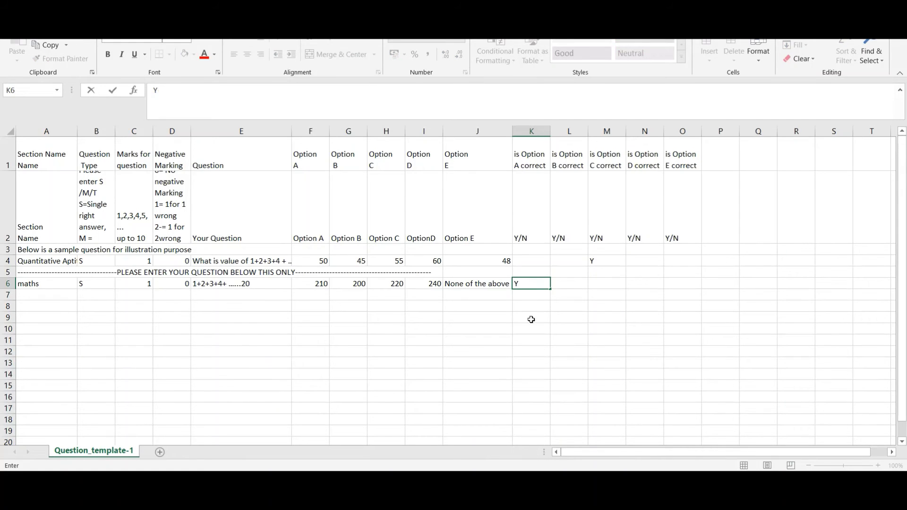
click(530, 319)
click(530, 282)
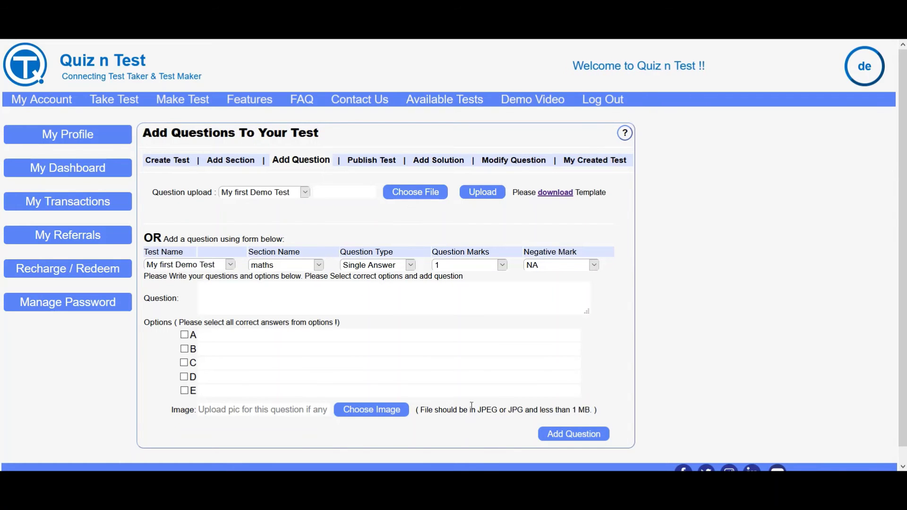
Glance at the QT_Class_8_Consolidated workbook, then switch to the My First Demo Test workbook.
mouse_move(451, 469)
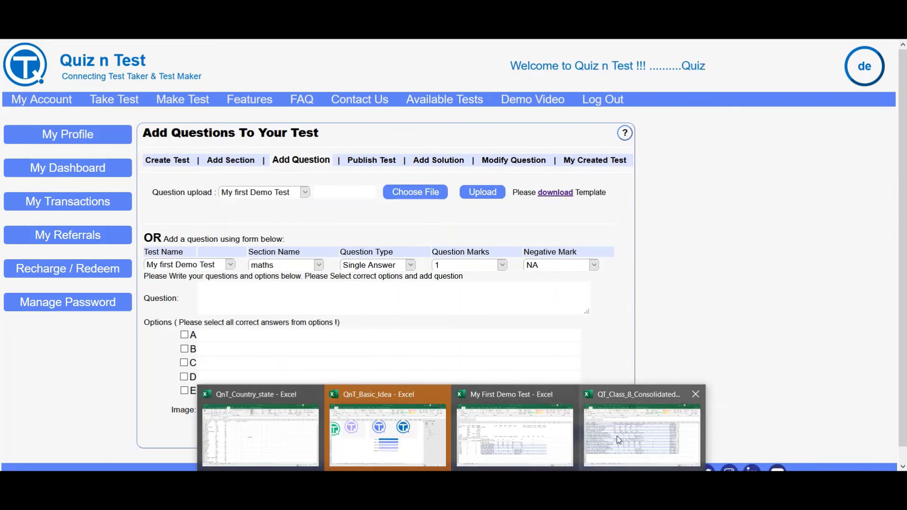
click(619, 440)
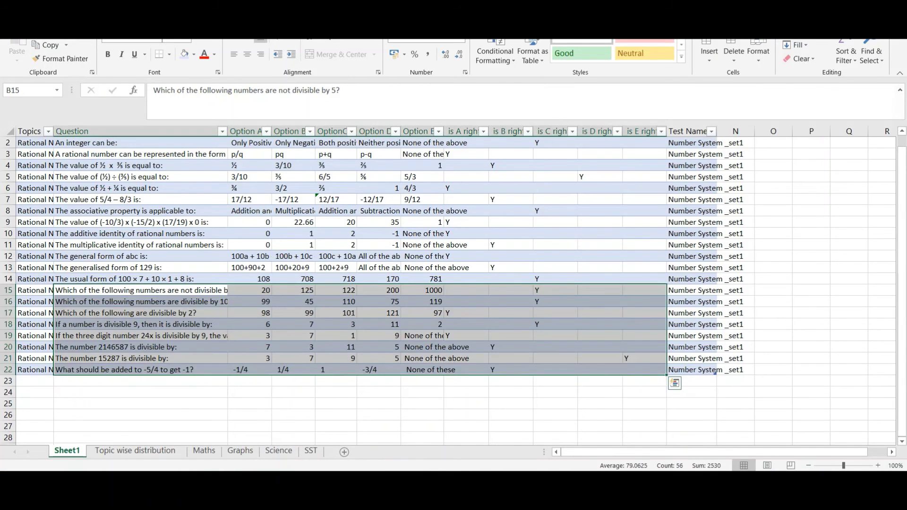
mouse_move(451, 470)
click(557, 445)
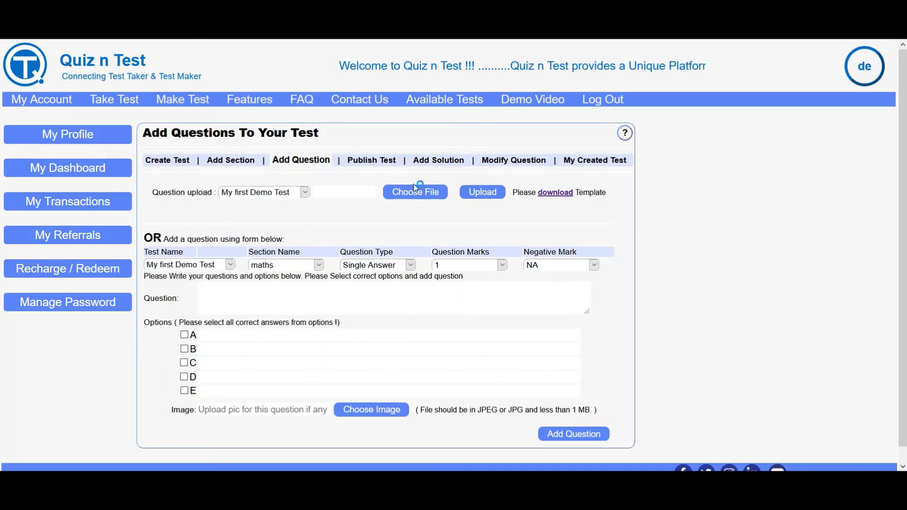
Upload the My First Demo Test spreadsheet and dismiss both upload alerts.
click(415, 192)
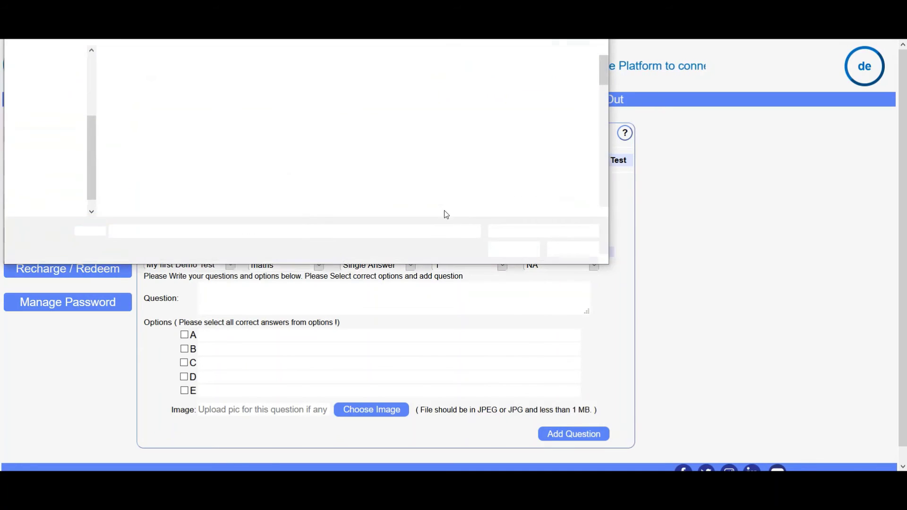
double_click(156, 70)
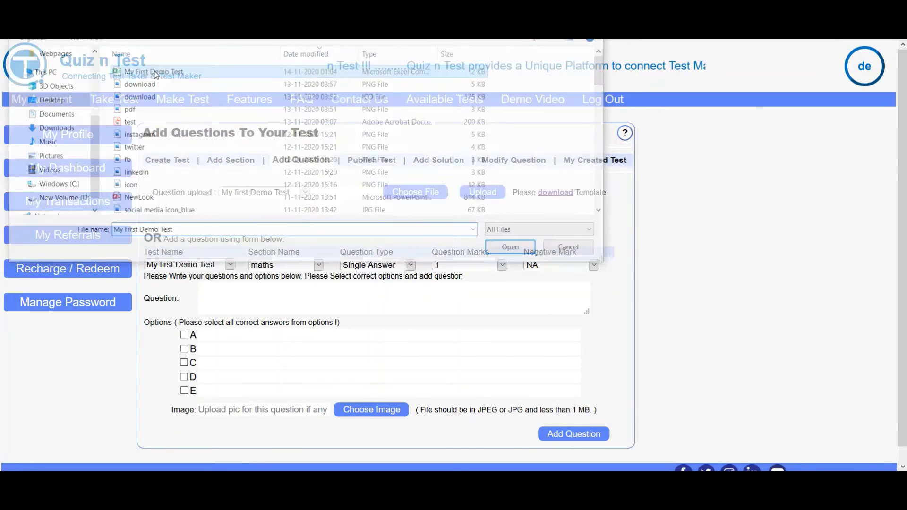
click(482, 191)
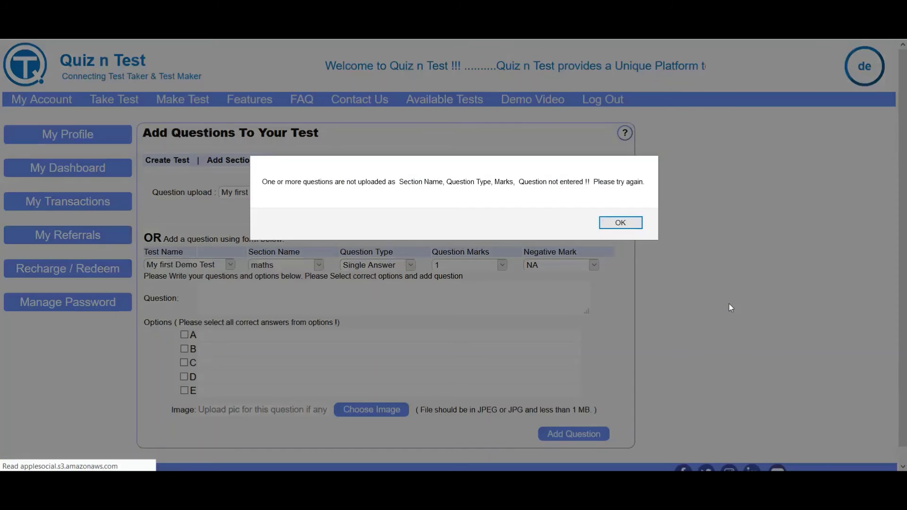
click(620, 222)
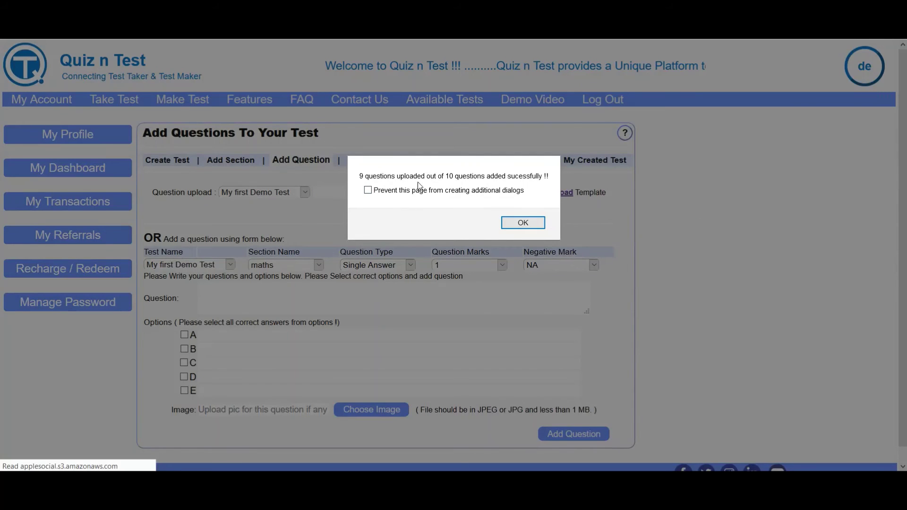
click(522, 222)
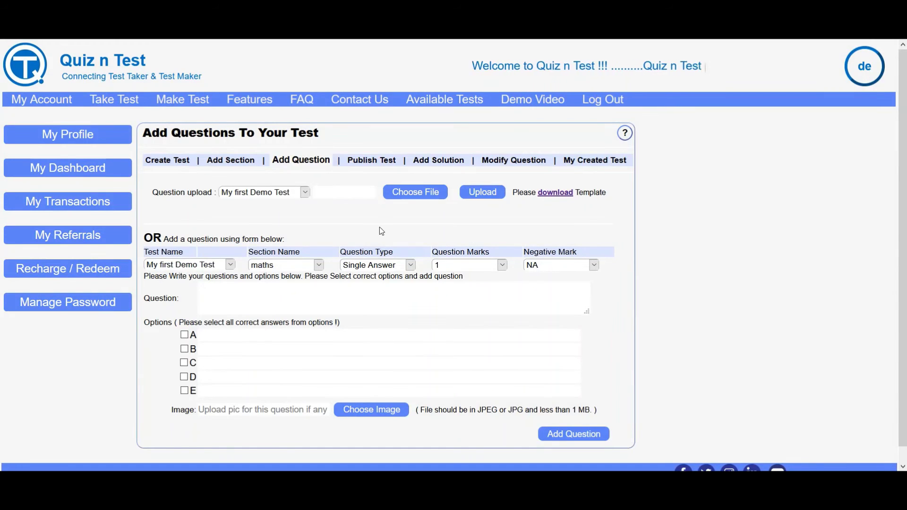
click(364, 166)
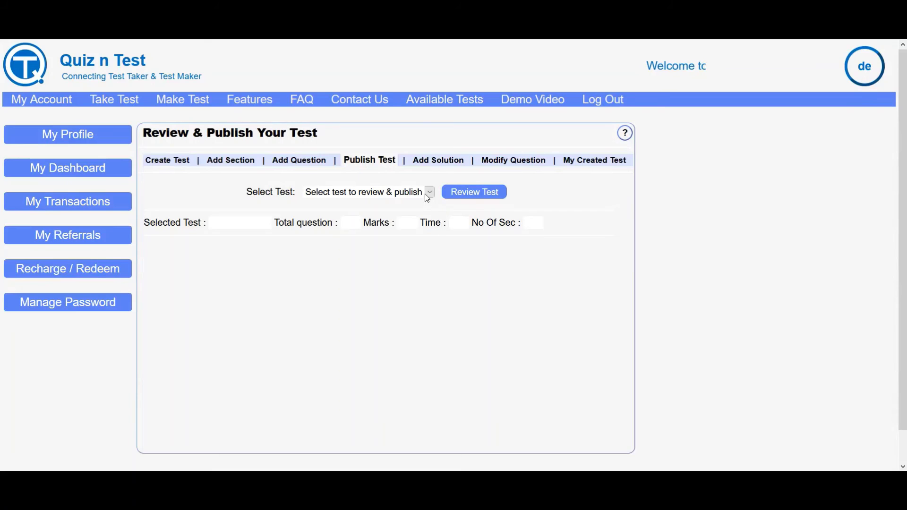
Choose My first Demo Test from the Select Test list.
click(427, 194)
click(373, 223)
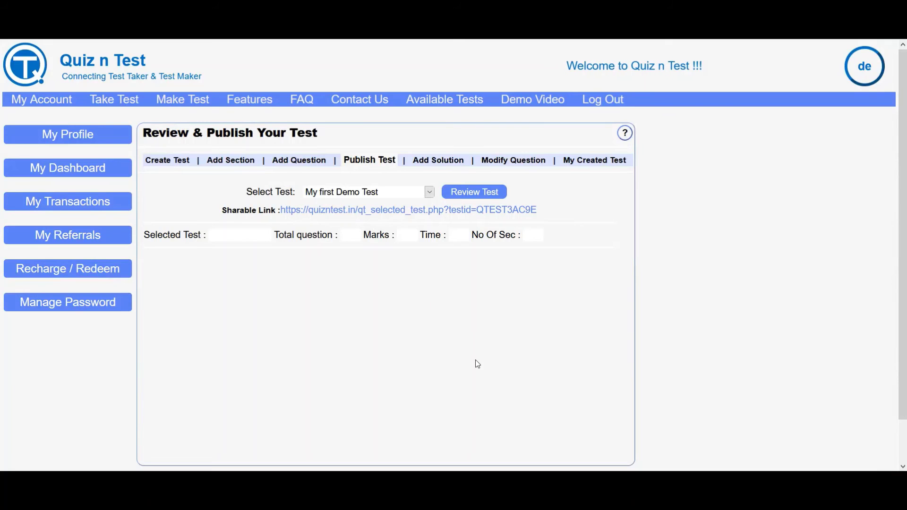
click(381, 193)
click(370, 202)
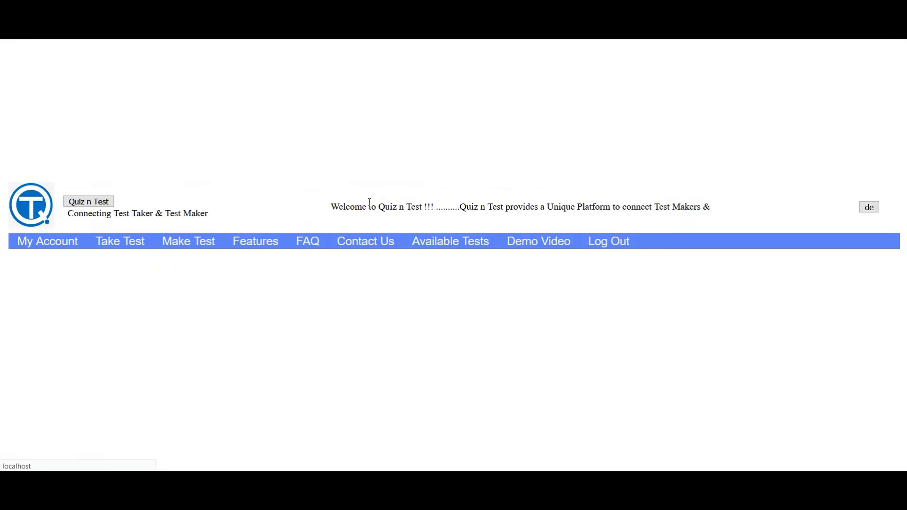
click(376, 193)
click(356, 222)
Select the test's sharable link URL, keeping My first Demo Test chosen.
drag(222, 212, 284, 211)
click(567, 214)
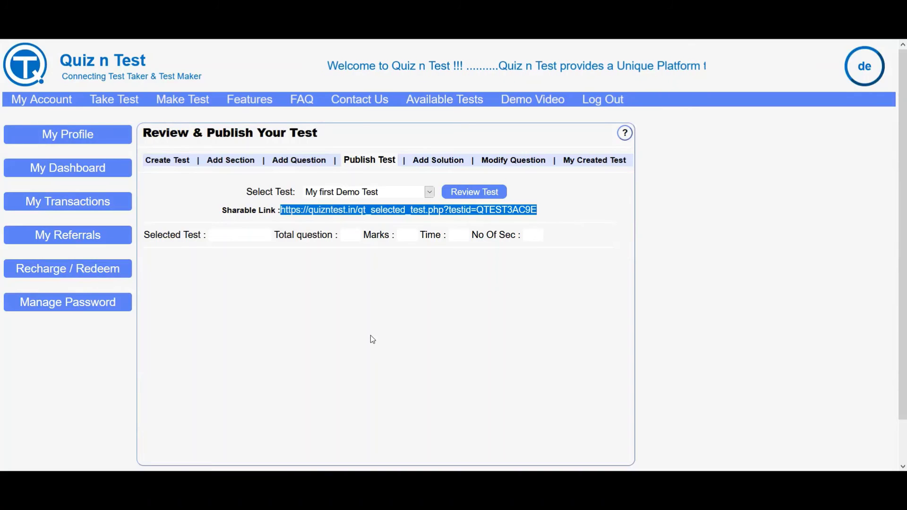
click(405, 194)
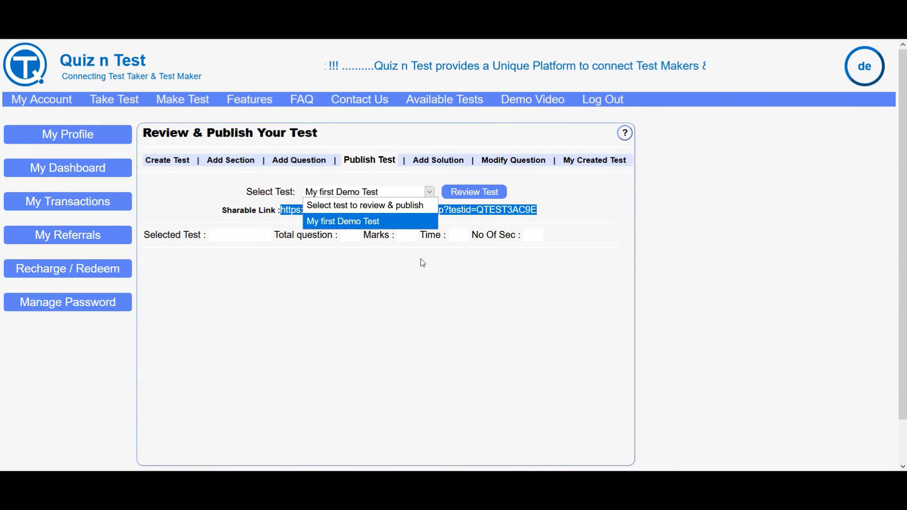
click(382, 219)
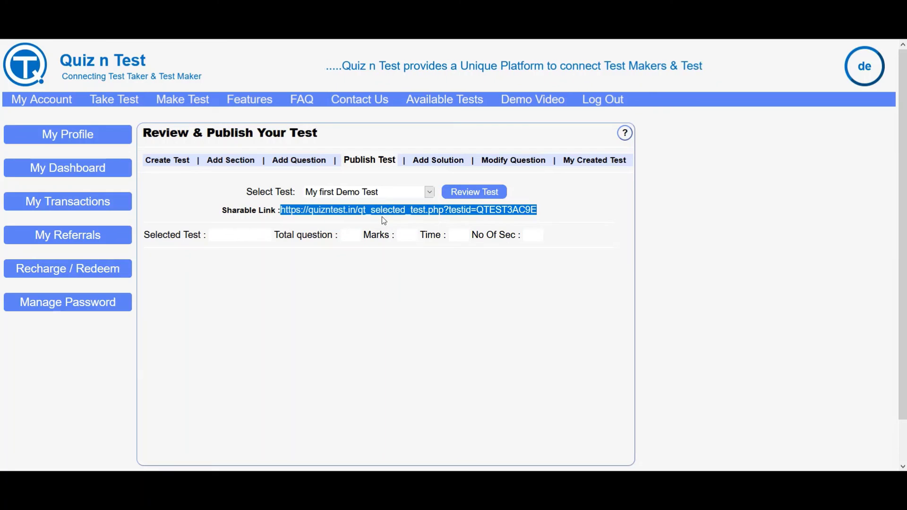
Load the test review and expand questions 1–3 to check their answer options.
click(467, 192)
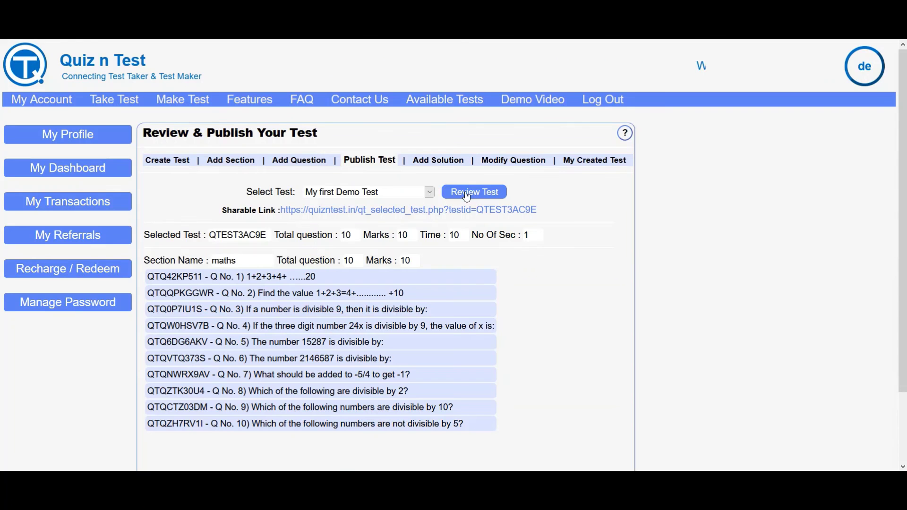
click(333, 281)
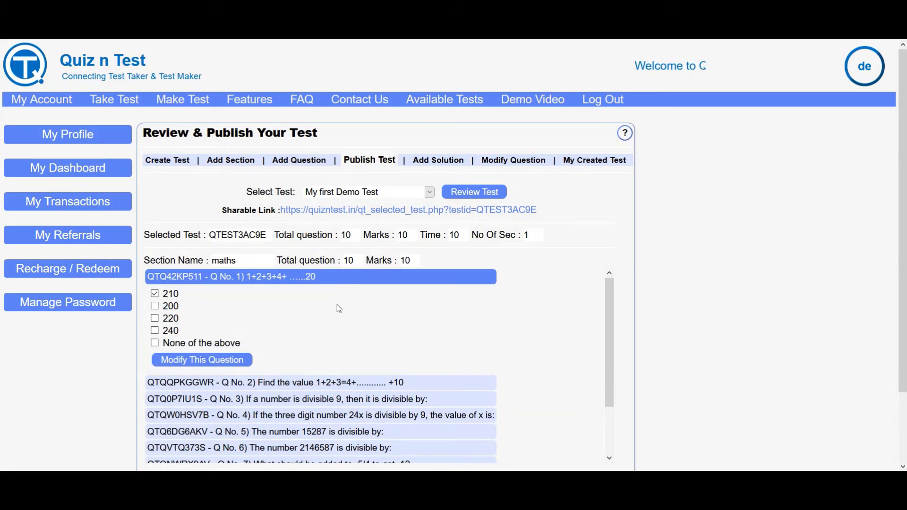
click(348, 388)
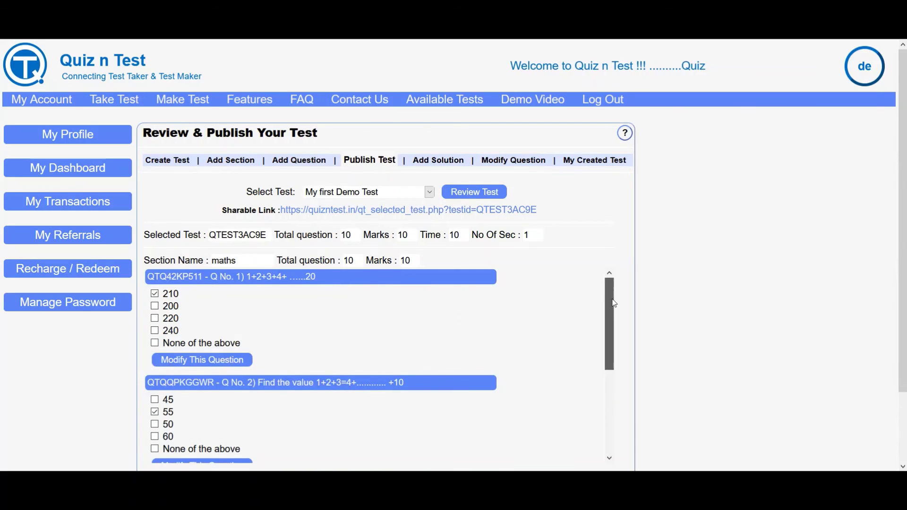
drag(614, 303, 614, 387)
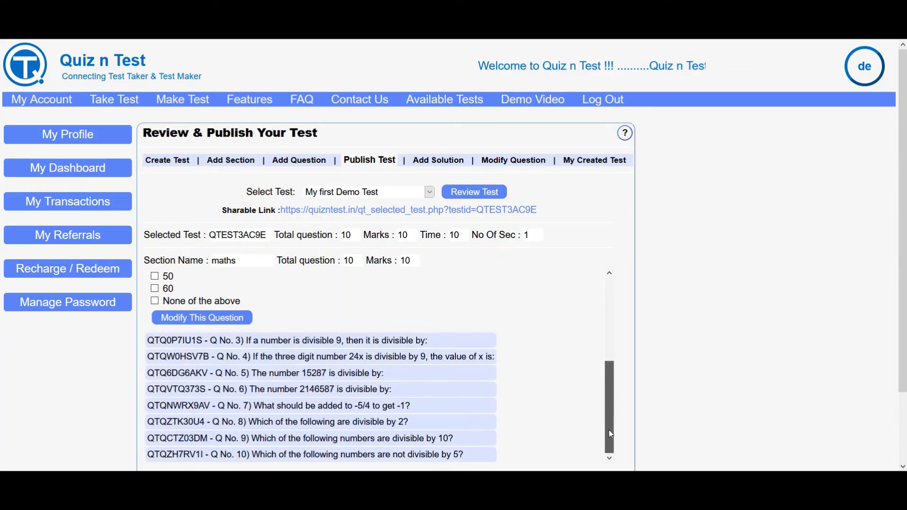
click(378, 342)
click(378, 342)
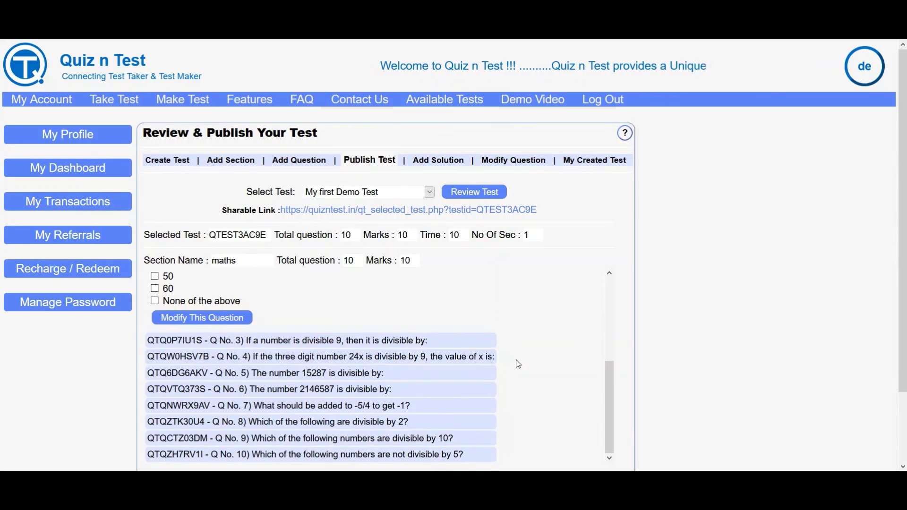
drag(902, 283, 903, 354)
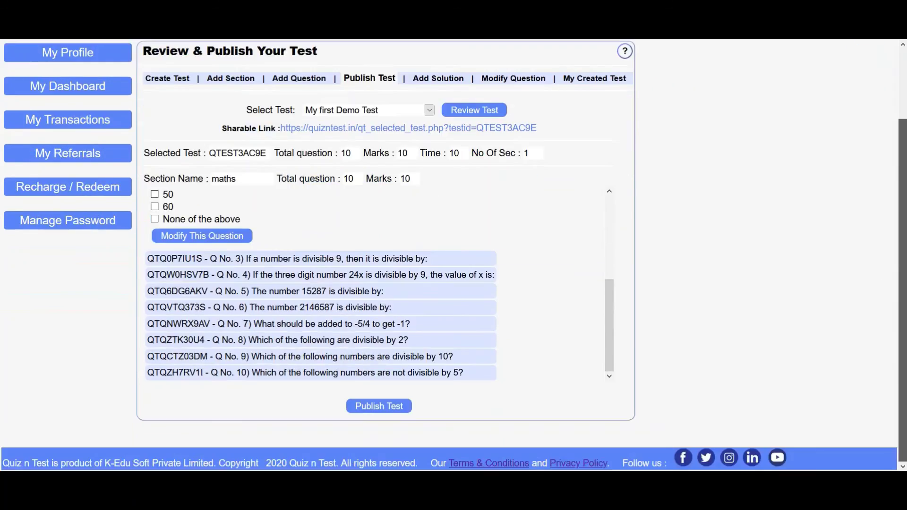
Publish My first Demo Test, acknowledge the confirmation, and go to the Add Solution page.
click(359, 407)
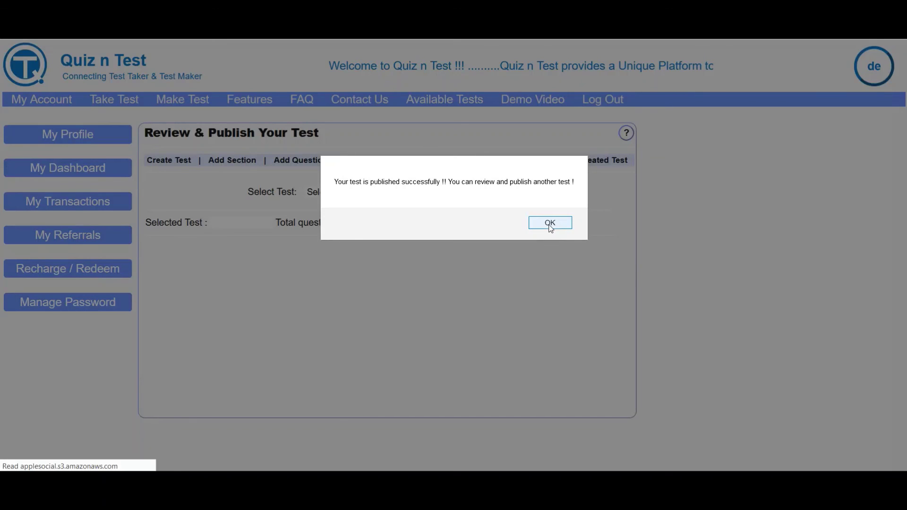
click(550, 223)
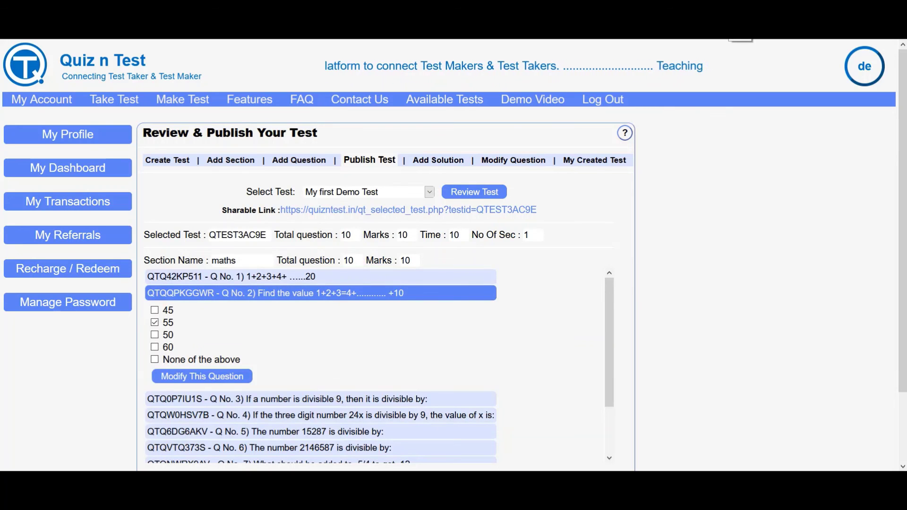
click(448, 168)
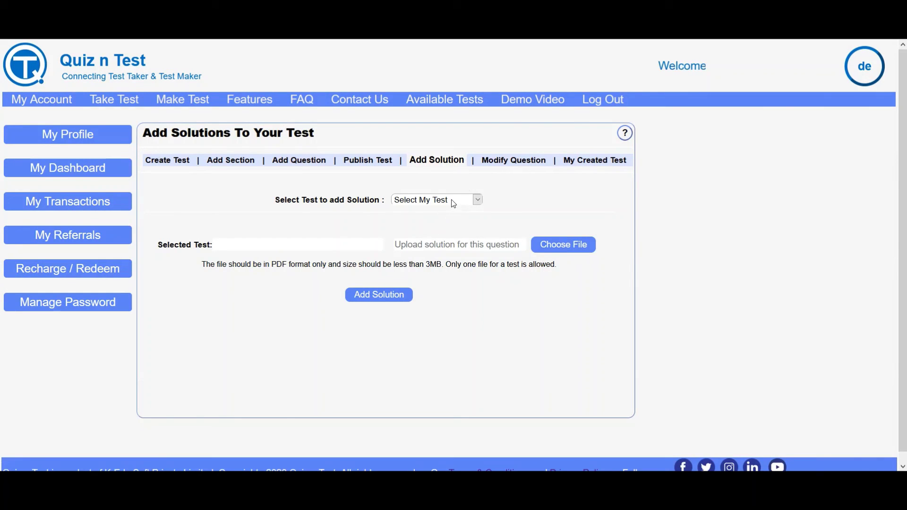
Select My first Demo Test as the test to receive the solution.
click(452, 176)
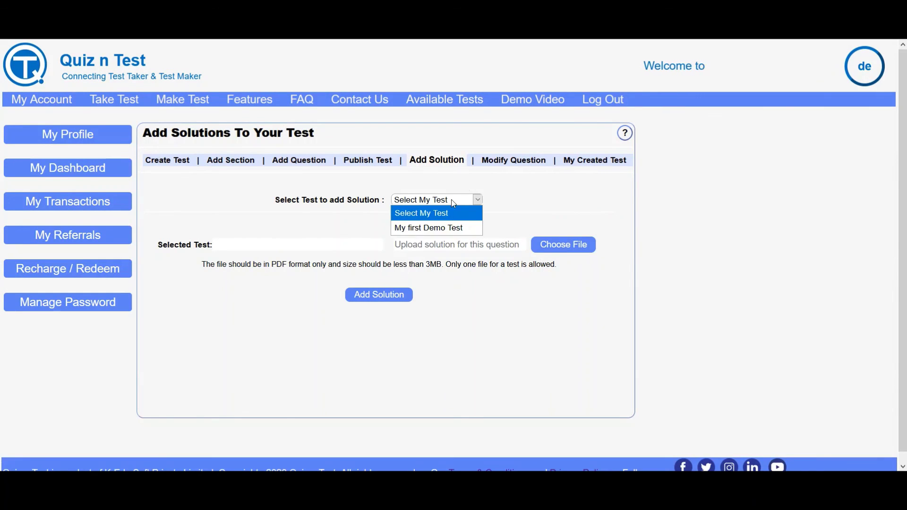
click(442, 228)
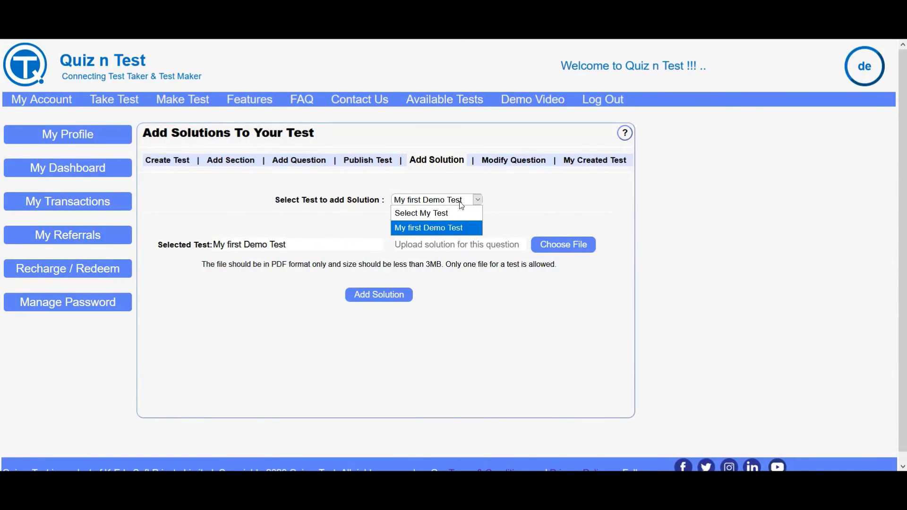
click(450, 228)
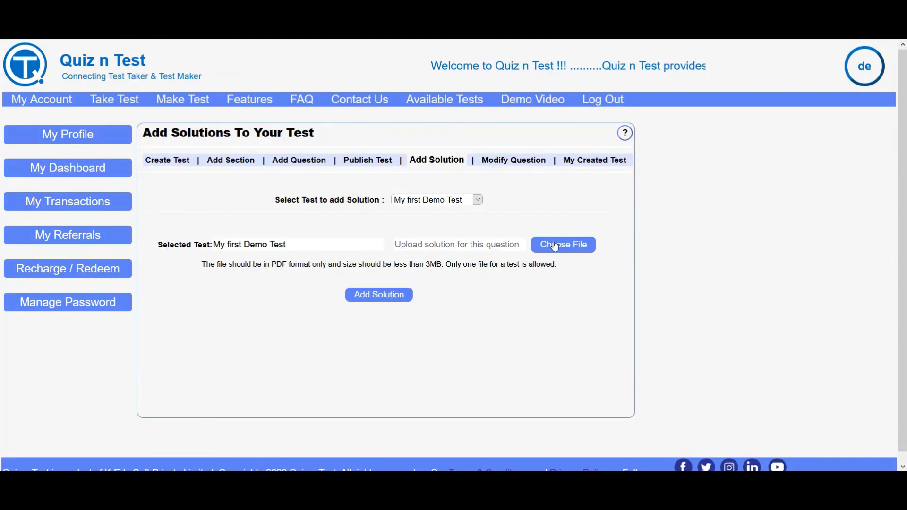
Upload 'My First Demo soln.pdf' as the test's solution and dismiss the success message.
click(556, 249)
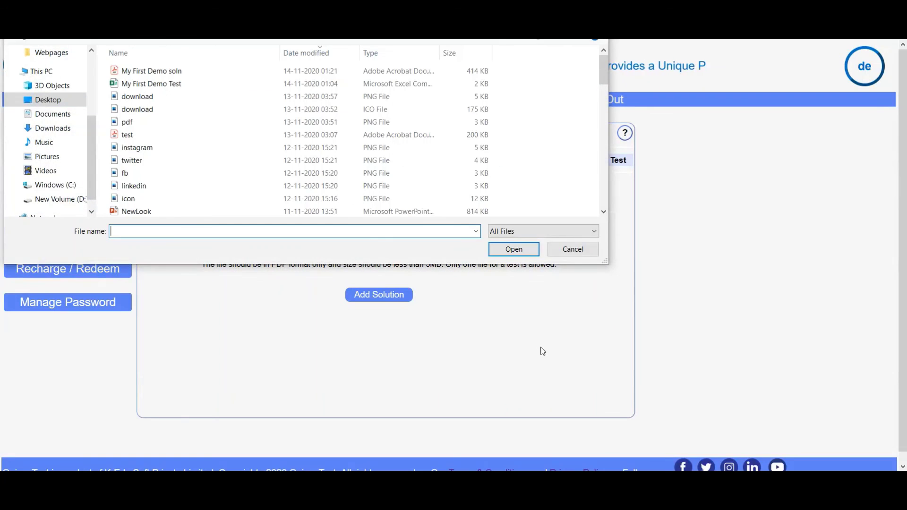
click(189, 72)
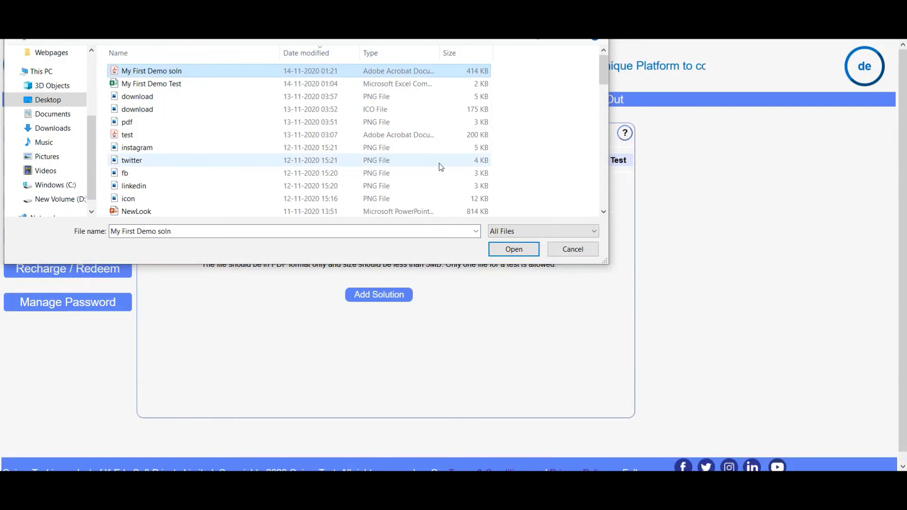
click(529, 250)
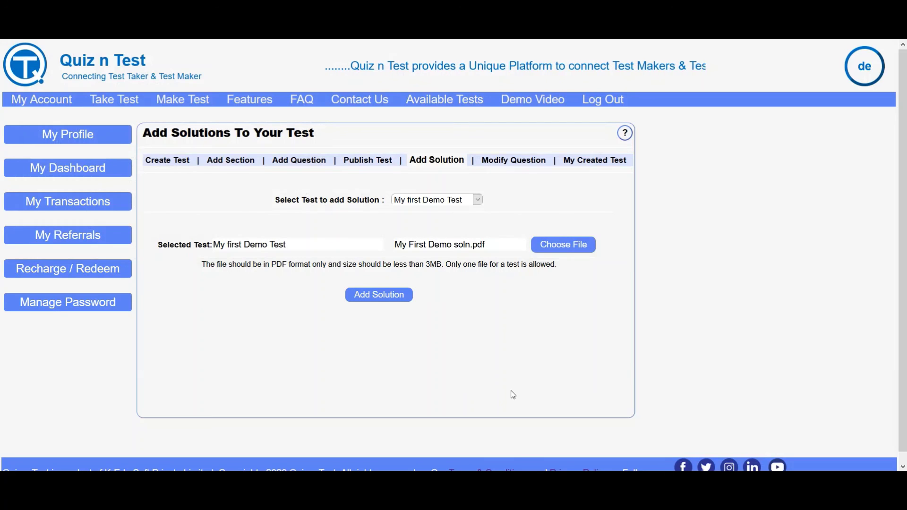
click(379, 295)
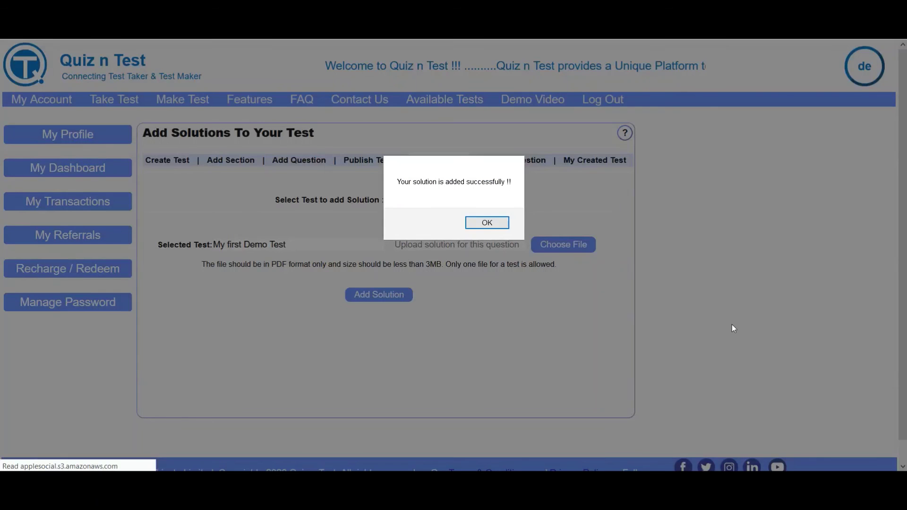
click(496, 224)
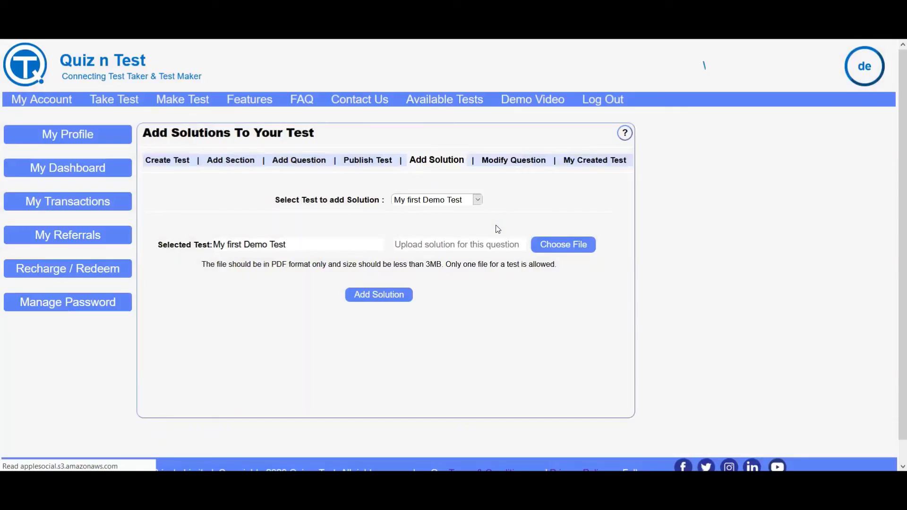